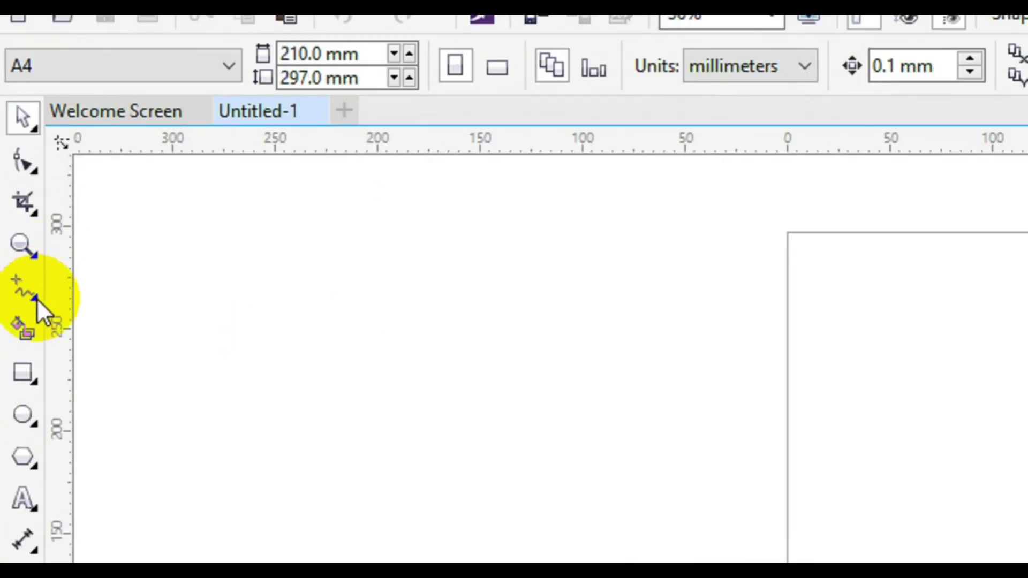
Draw a straight line with the Pen tool from the page's left edge to its right edge
click(37, 298)
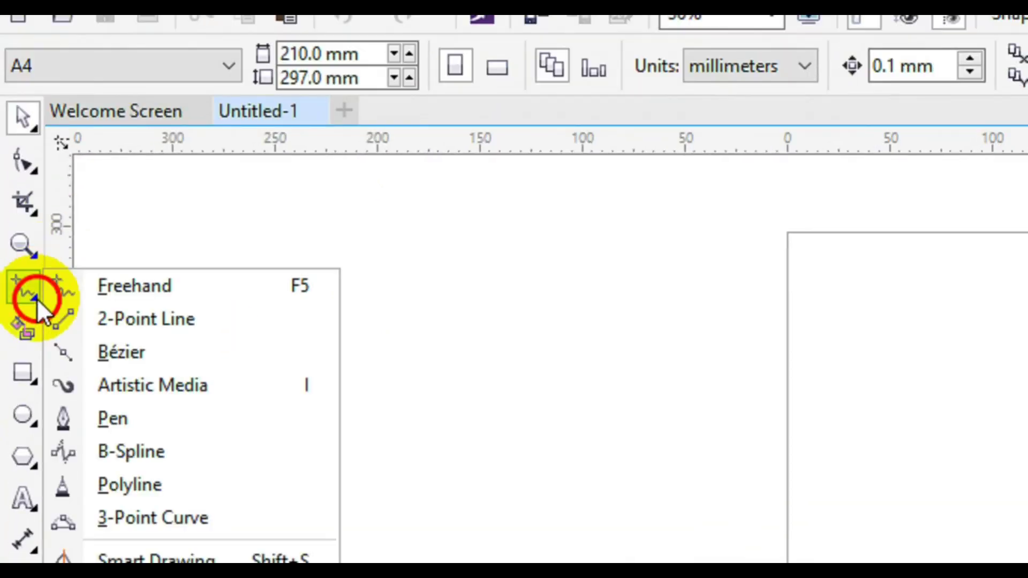
click(124, 411)
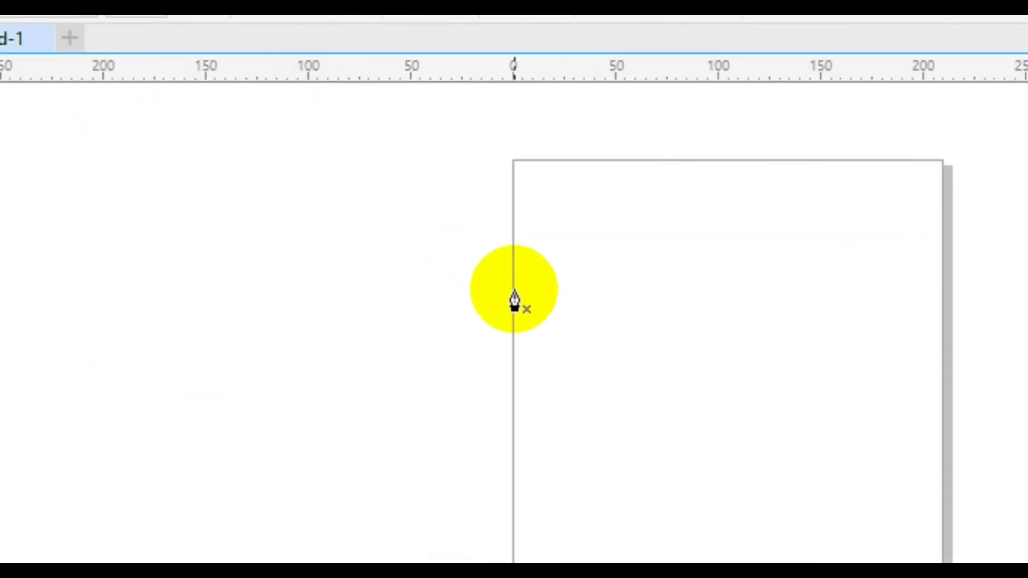
click(514, 291)
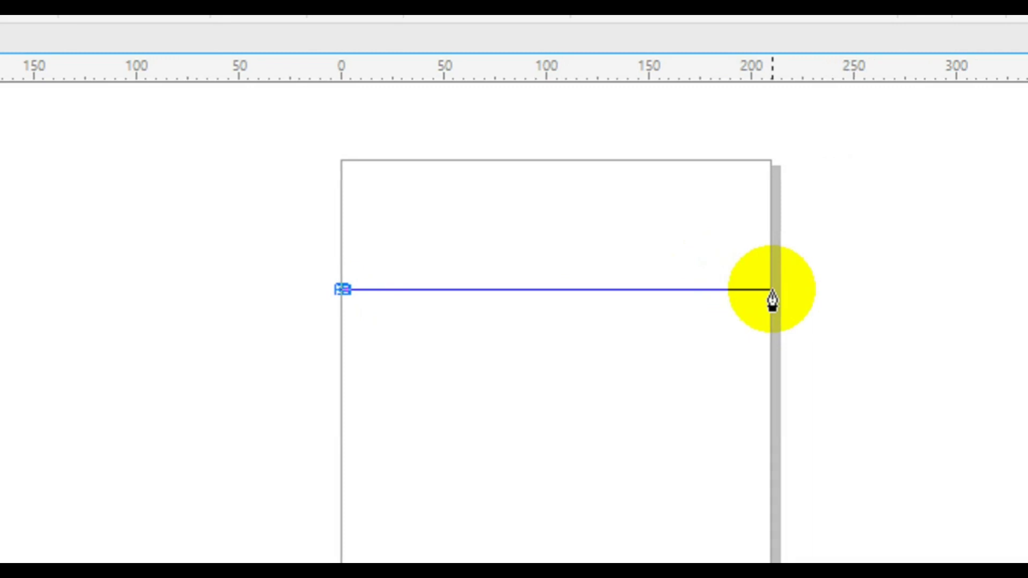
click(772, 289)
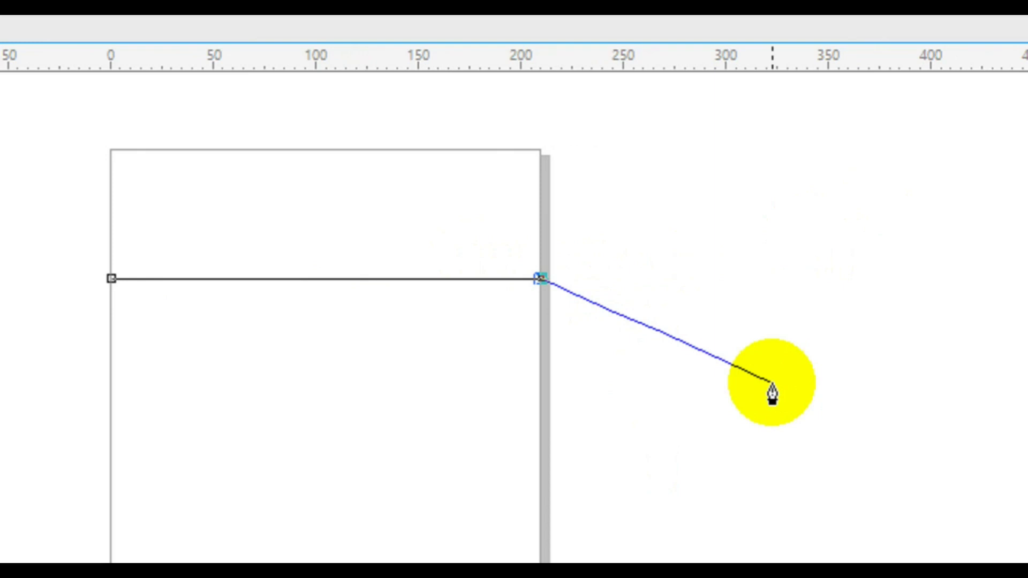
key(Escape)
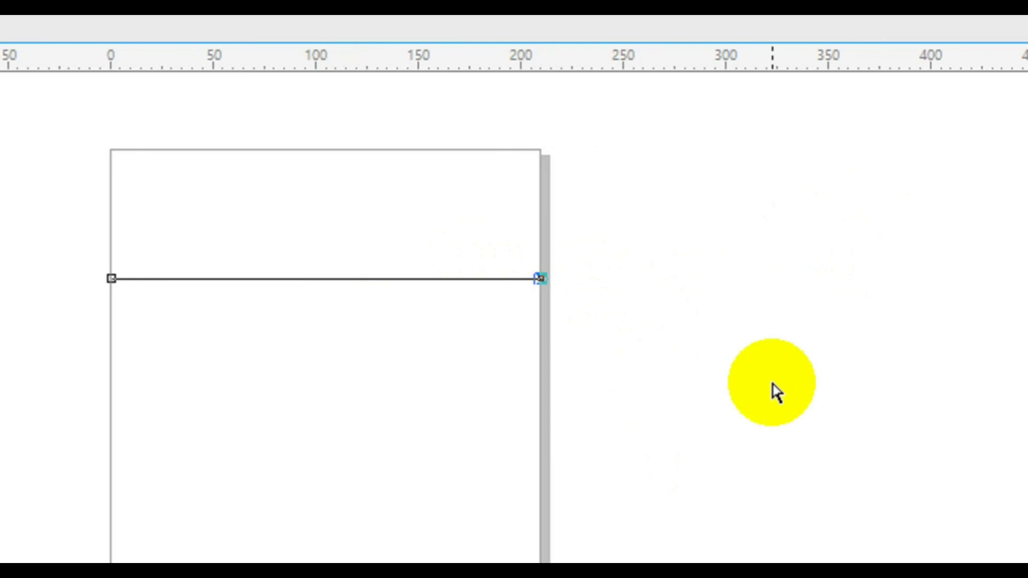
click(772, 383)
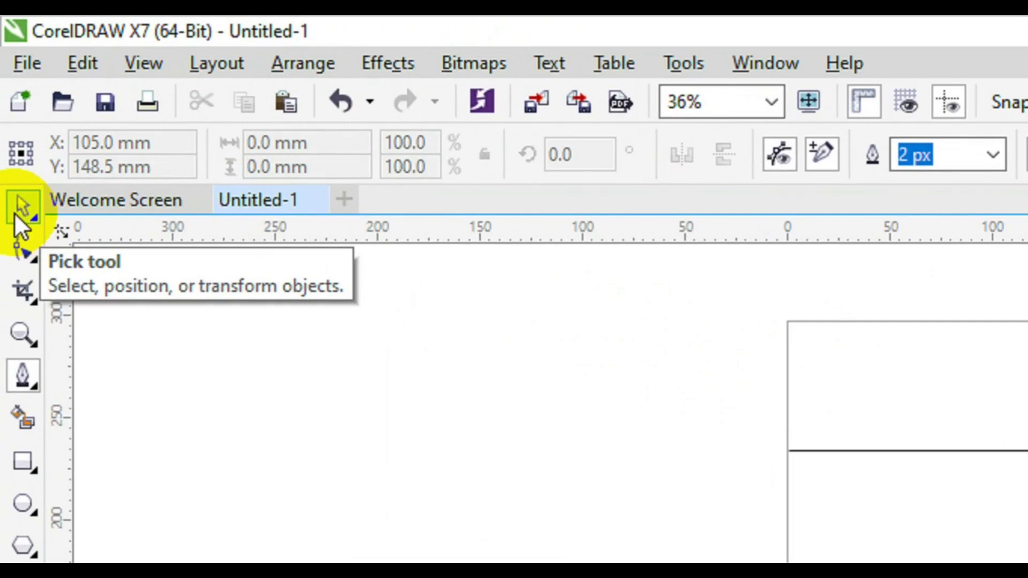
Drag the full-width line higher toward the top of the page, ready for node editing
click(11, 114)
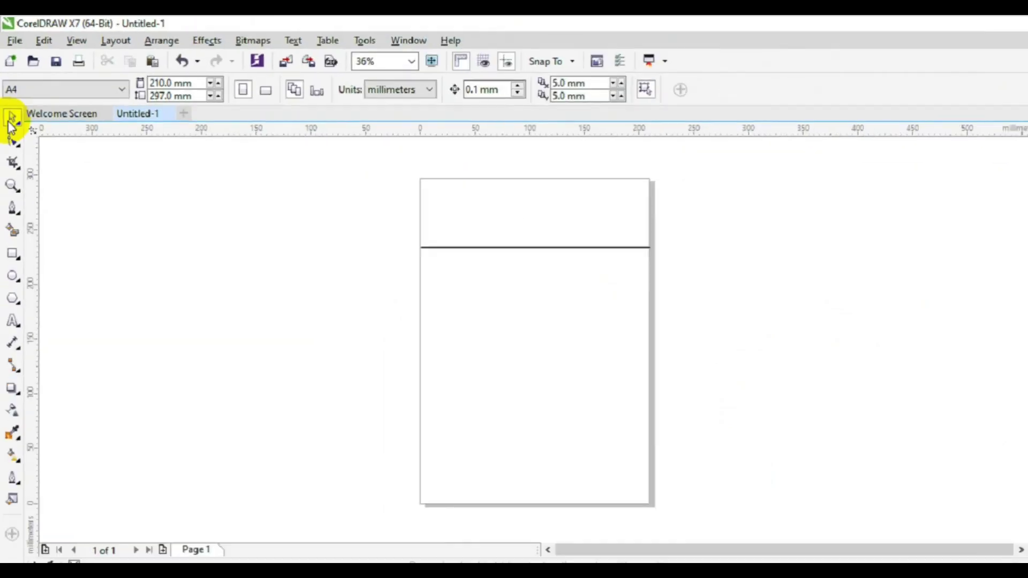
click(452, 233)
mouse_move(453, 233)
mouse_down()
mouse_move(489, 197)
mouse_move(453, 216)
mouse_up()
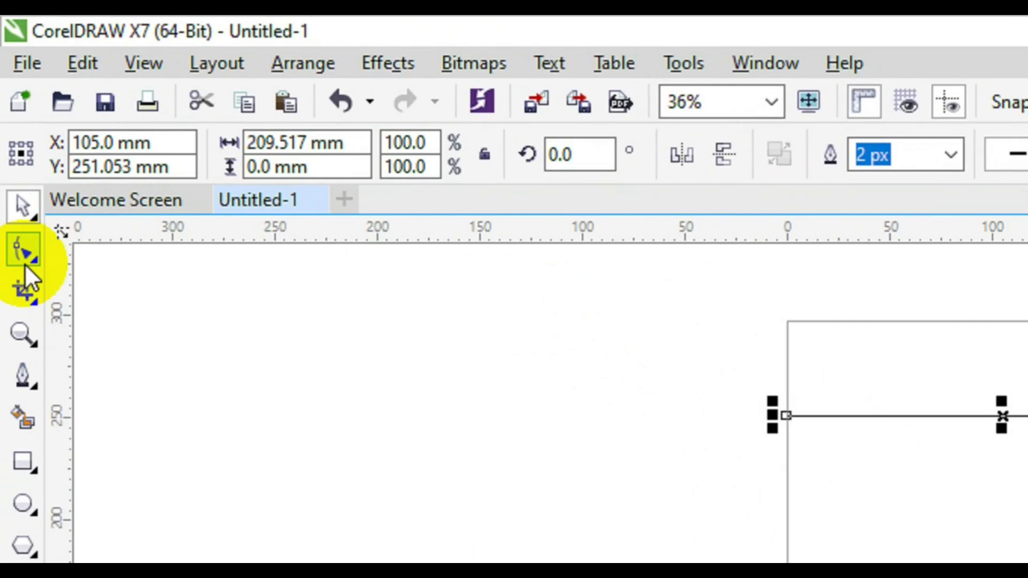
click(25, 264)
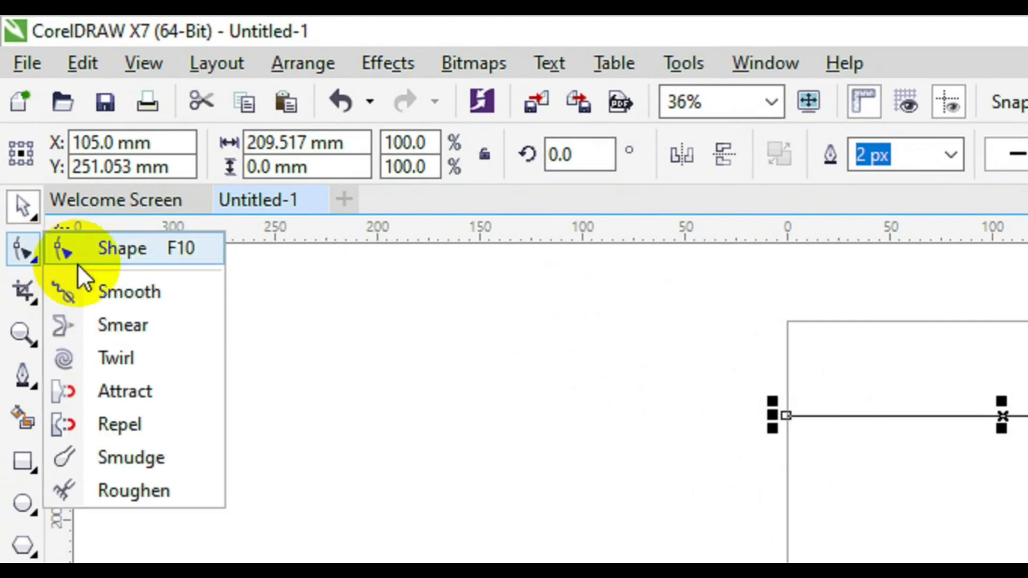
click(105, 257)
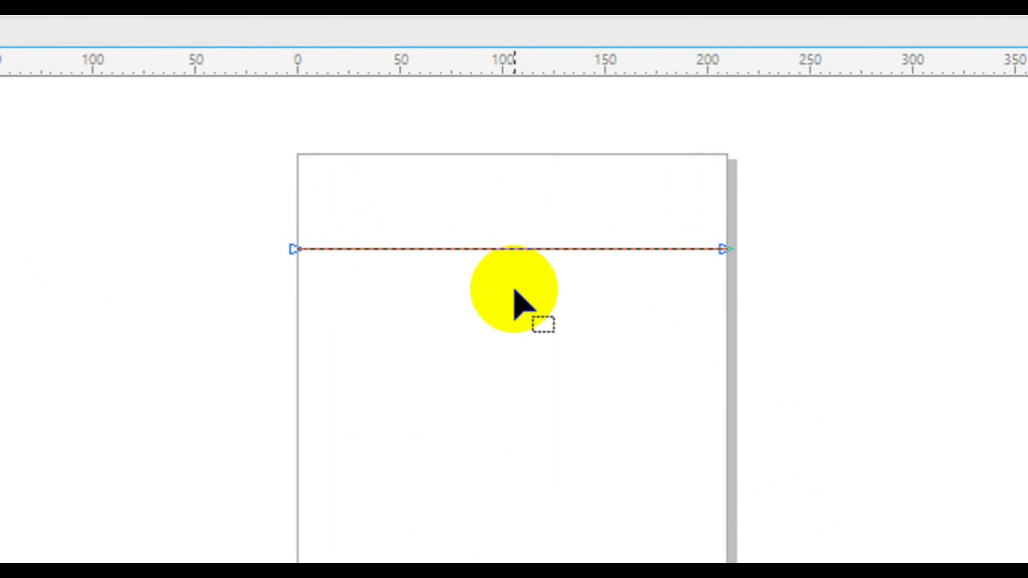
Add a middle node, convert the line to a curve, and bend it into an S-shaped wave
double_click(498, 249)
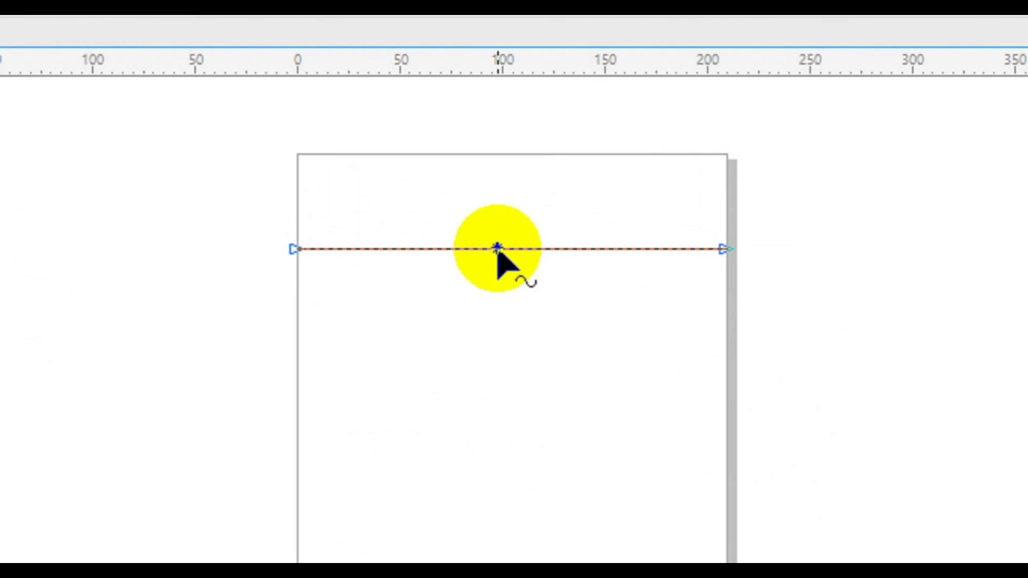
right_click(498, 249)
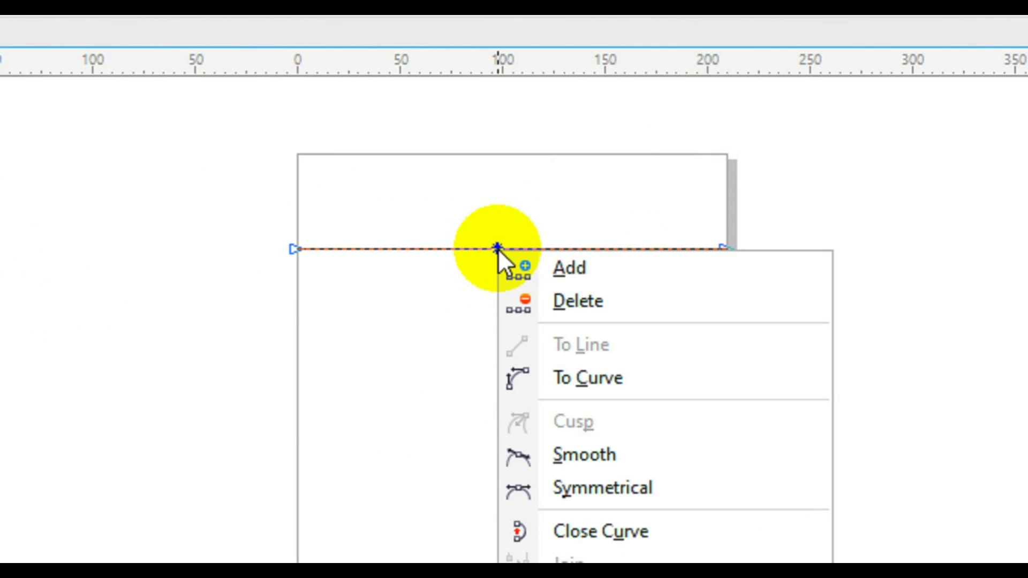
click(588, 391)
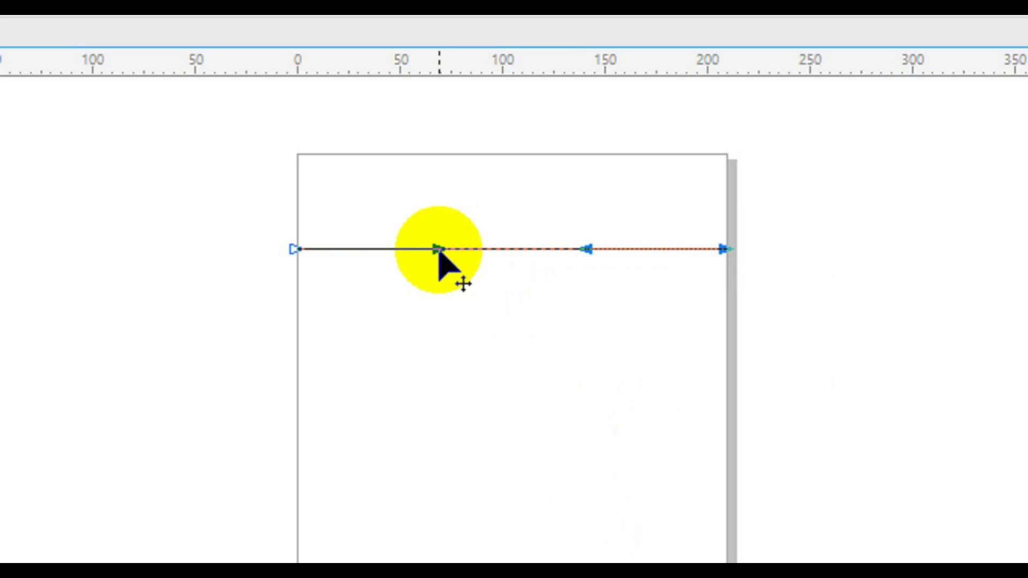
drag(438, 250, 397, 170)
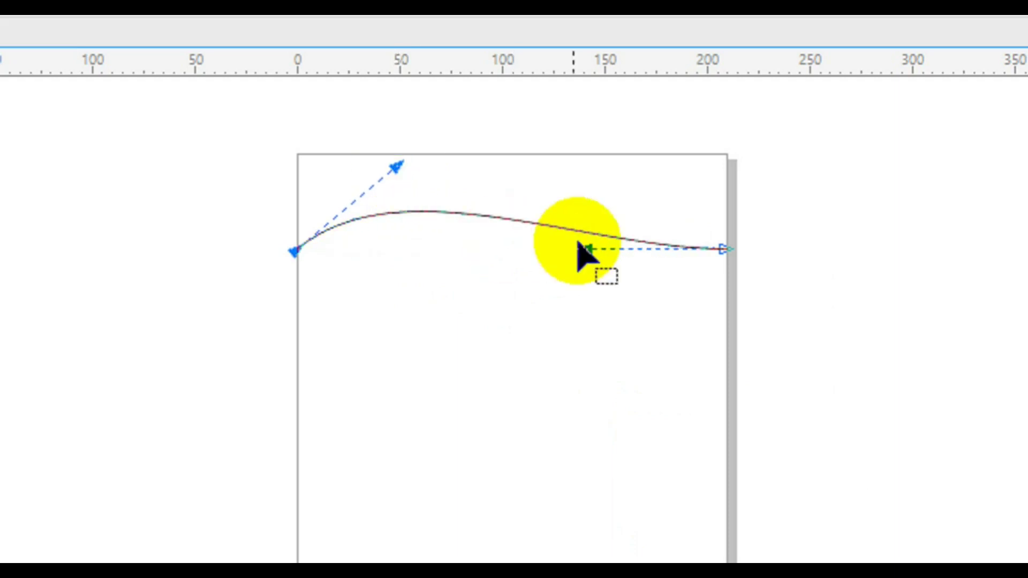
drag(589, 250, 633, 346)
drag(638, 348, 638, 348)
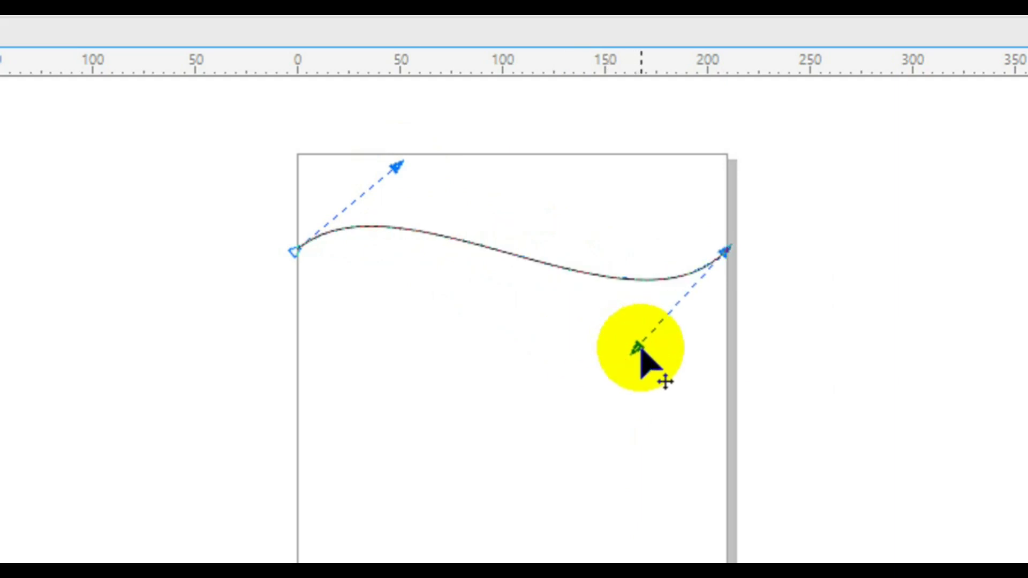
drag(398, 167, 440, 155)
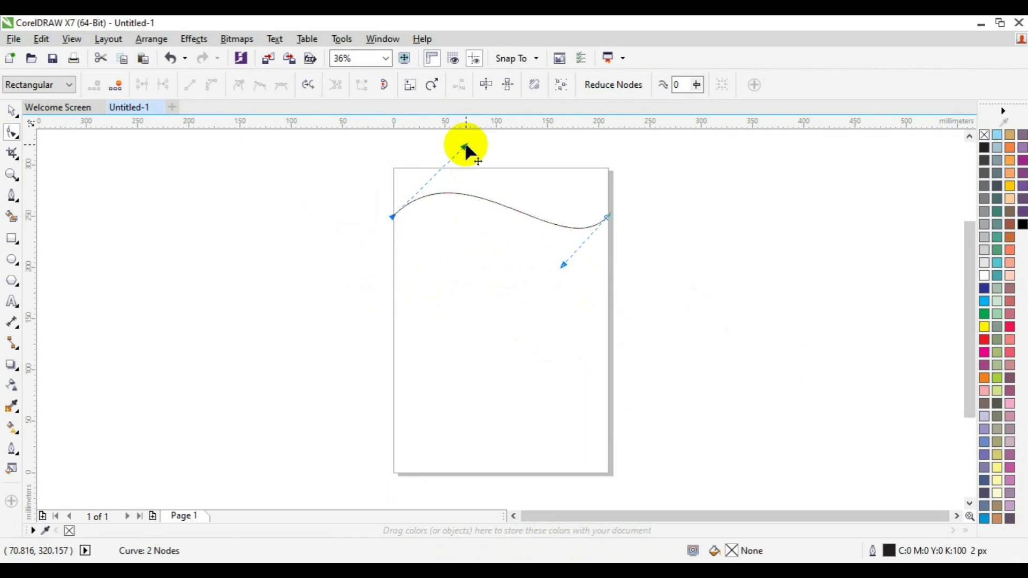
key(space)
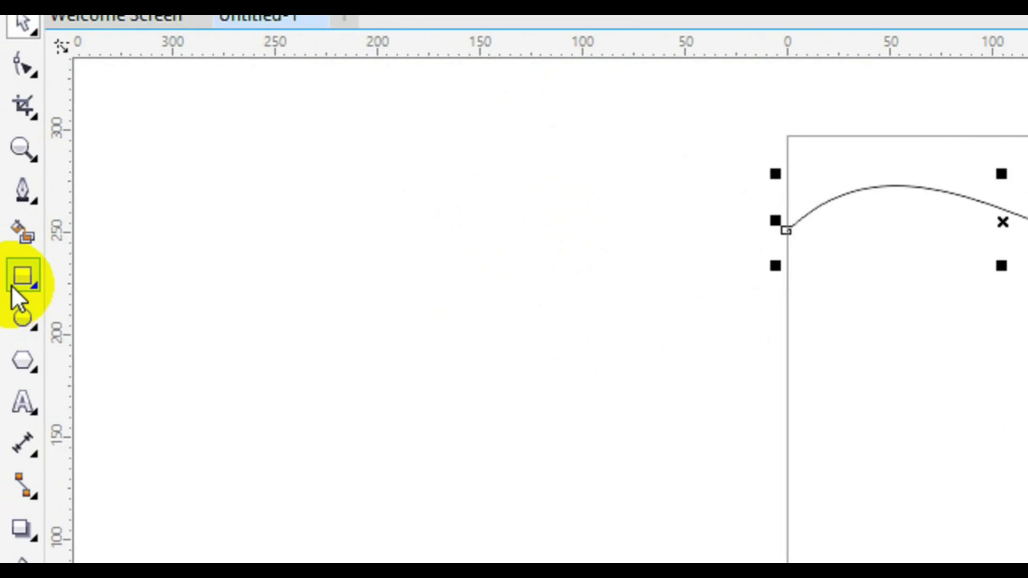
Add a 210 × 297 mm rectangle matching the page outline
key(Escape)
key(Tab)
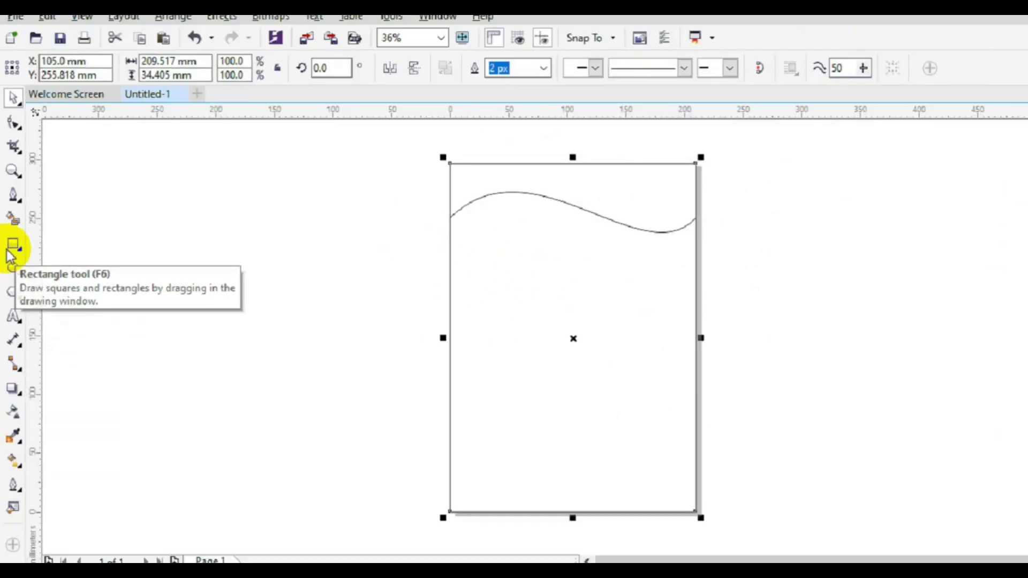
click(12, 287)
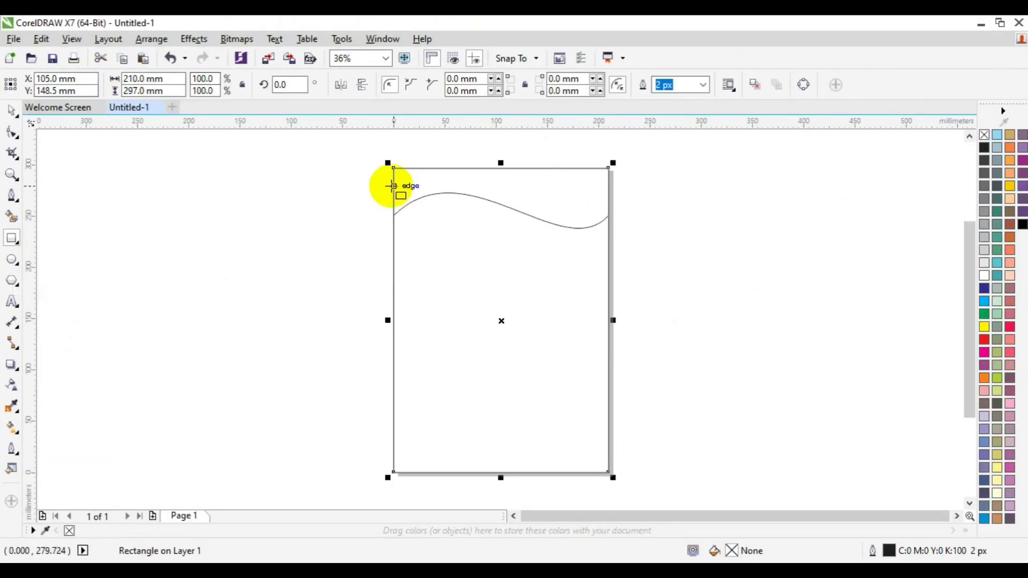
Widen the wave curve to 222.75 mm so it overhangs both page edges
click(12, 111)
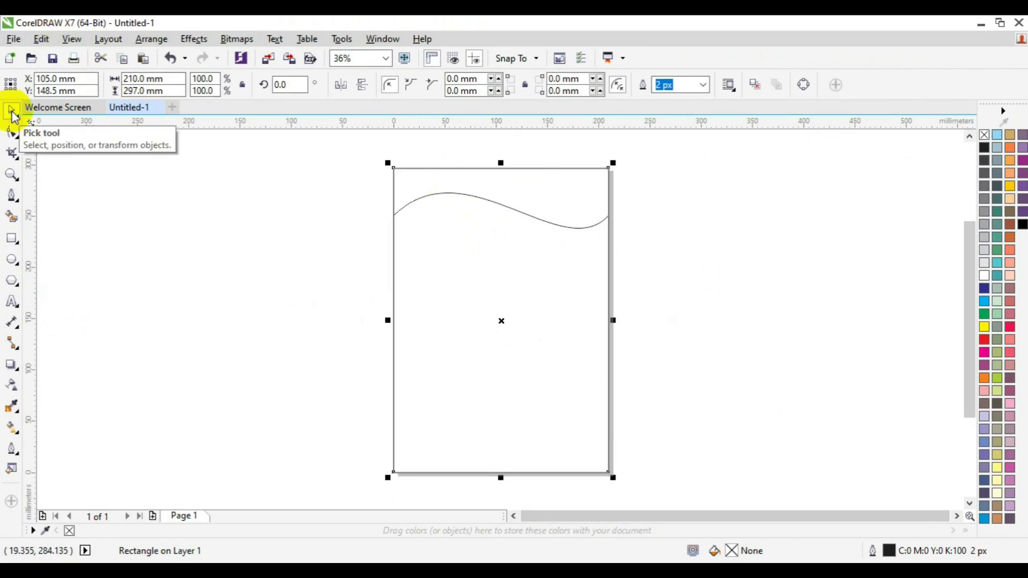
click(494, 205)
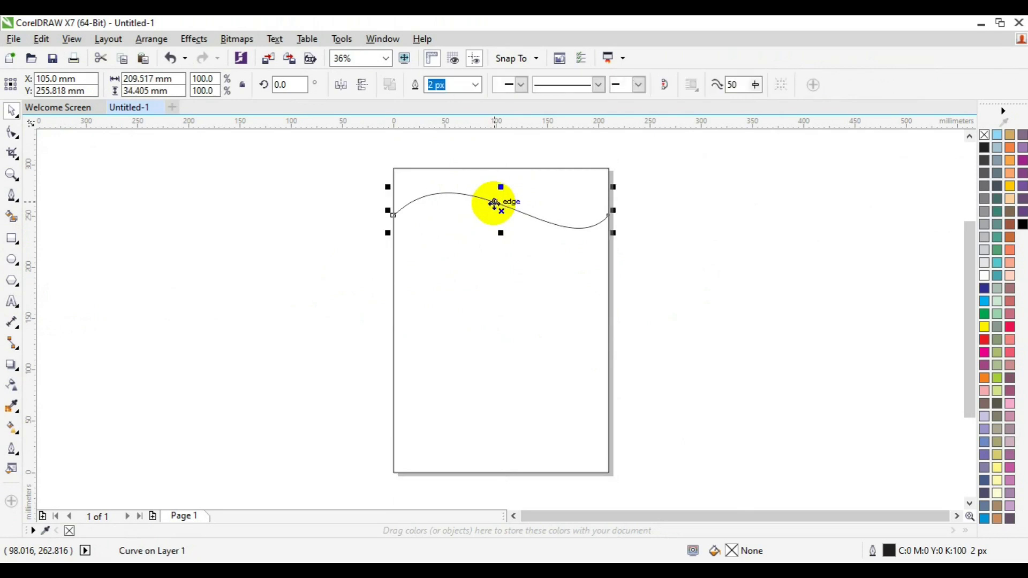
drag(614, 234, 620, 235)
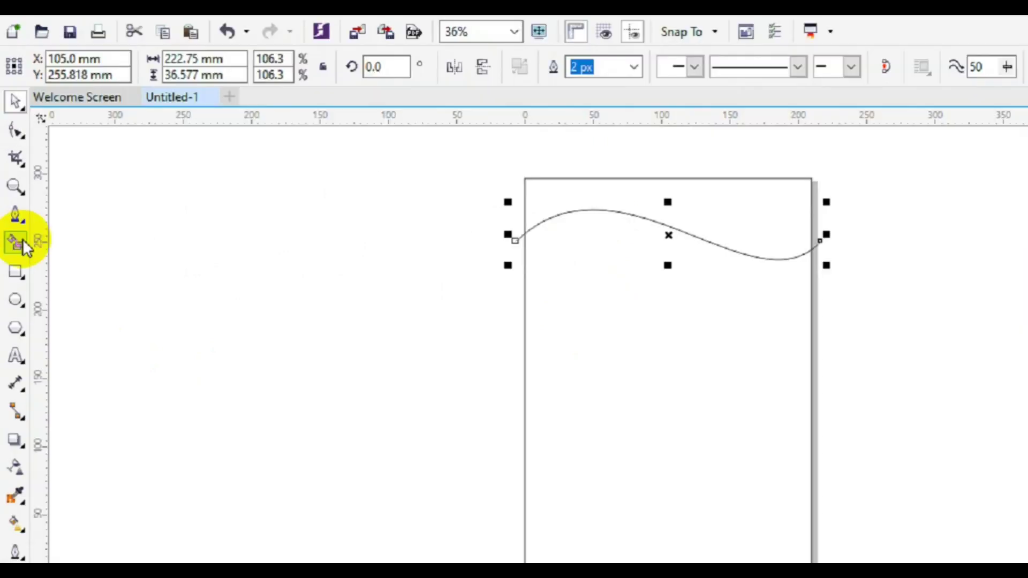
Smart Fill the area above the wave and make the new band solid red
click(16, 247)
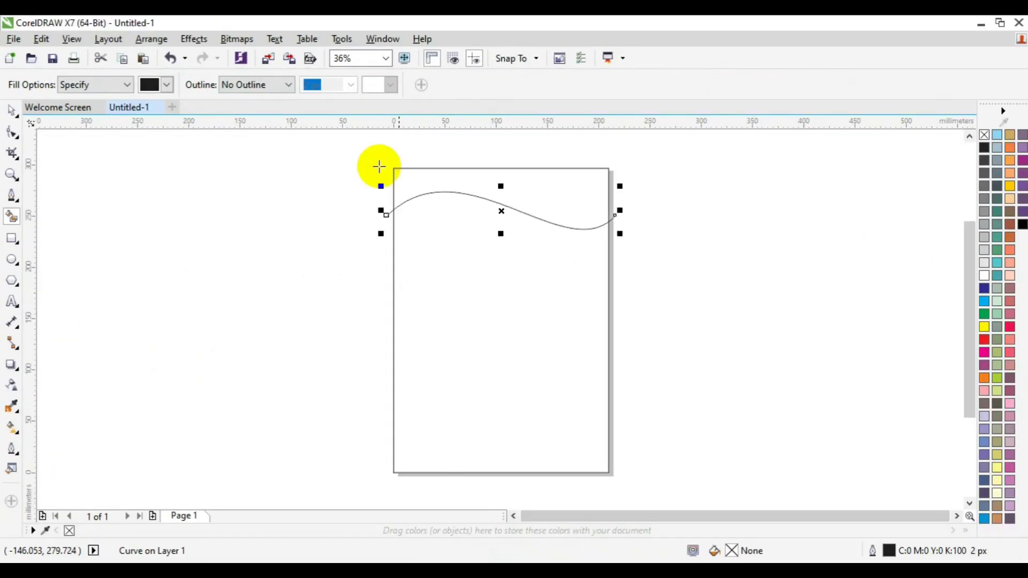
click(451, 174)
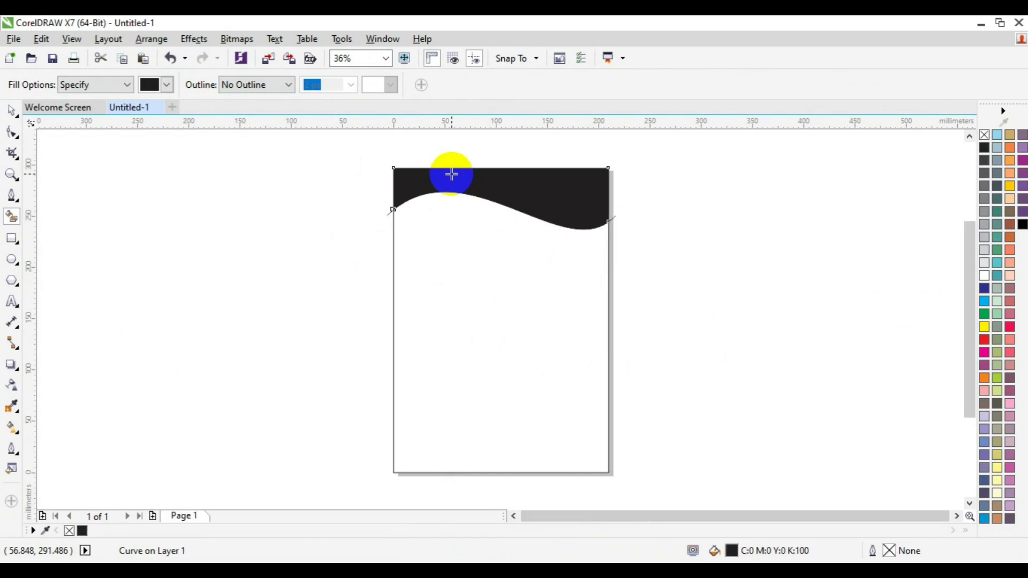
key(space)
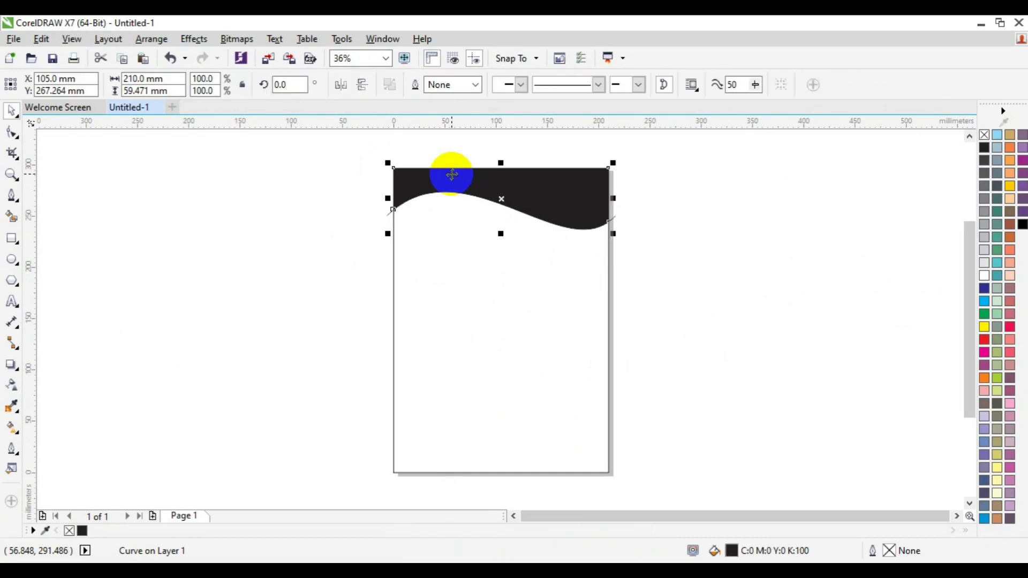
click(632, 221)
click(615, 214)
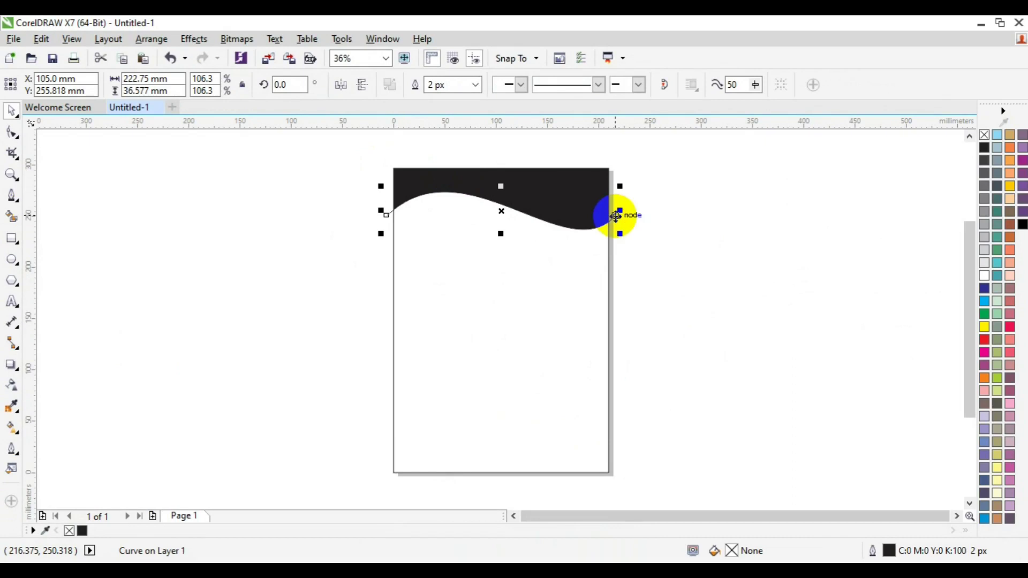
click(615, 216)
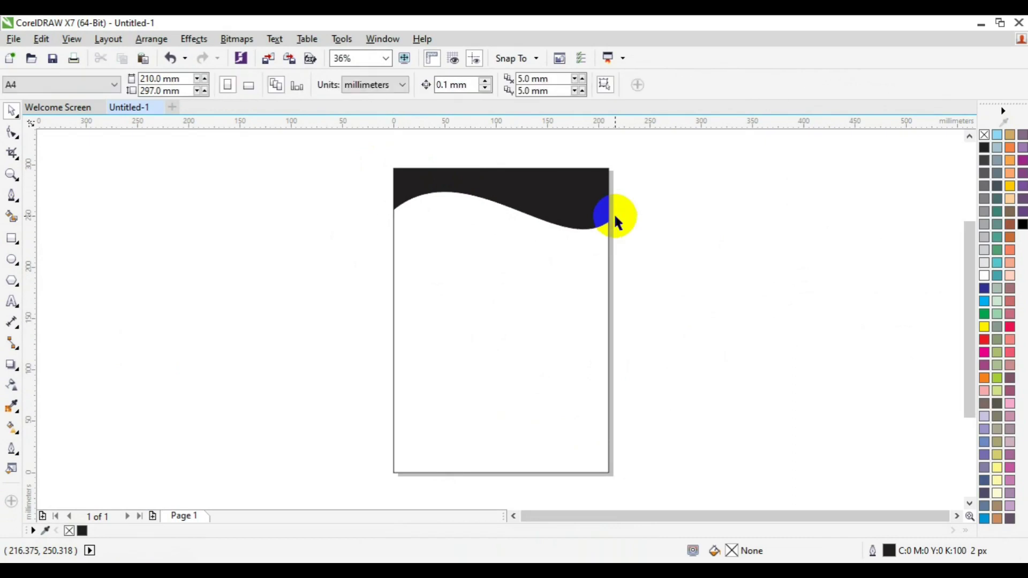
click(552, 209)
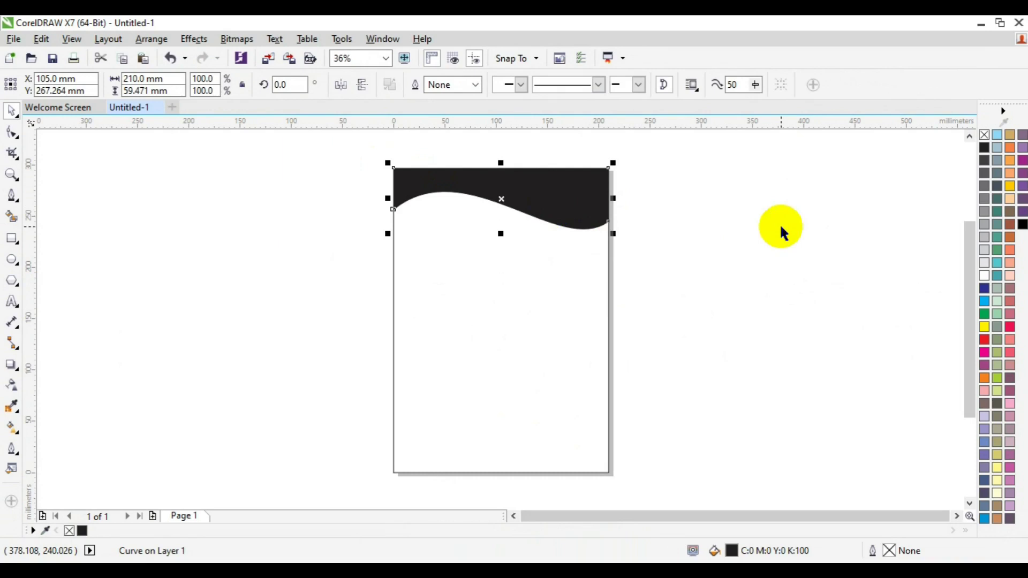
click(985, 341)
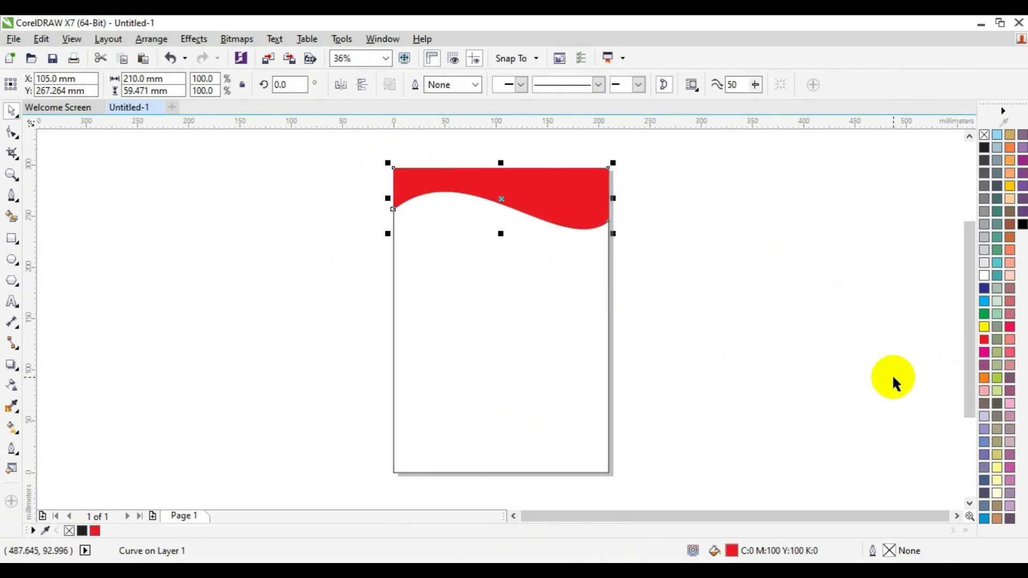
click(831, 369)
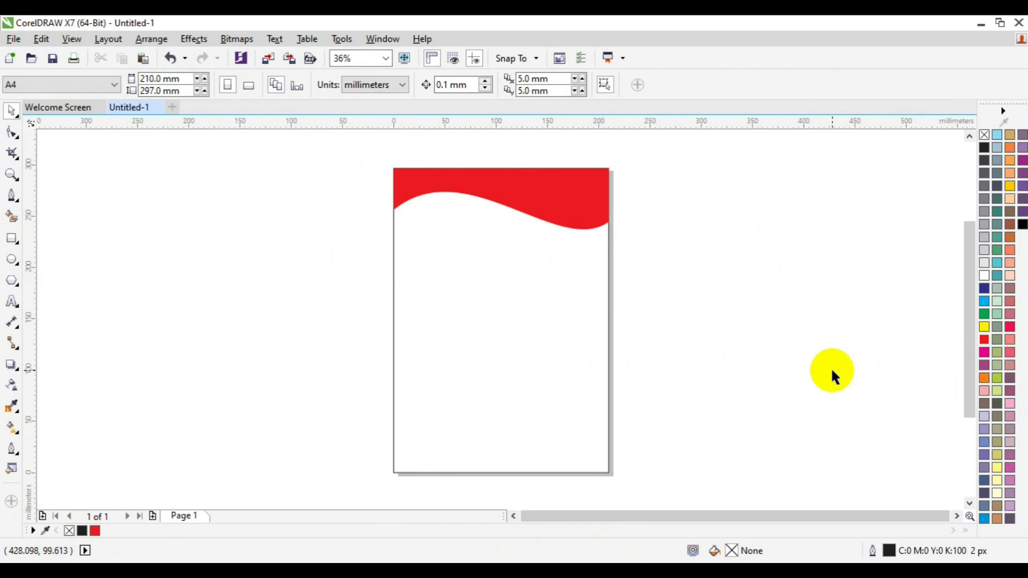
Draw a wavy Bezier curve across the lower page from the left edge past the right
click(11, 196)
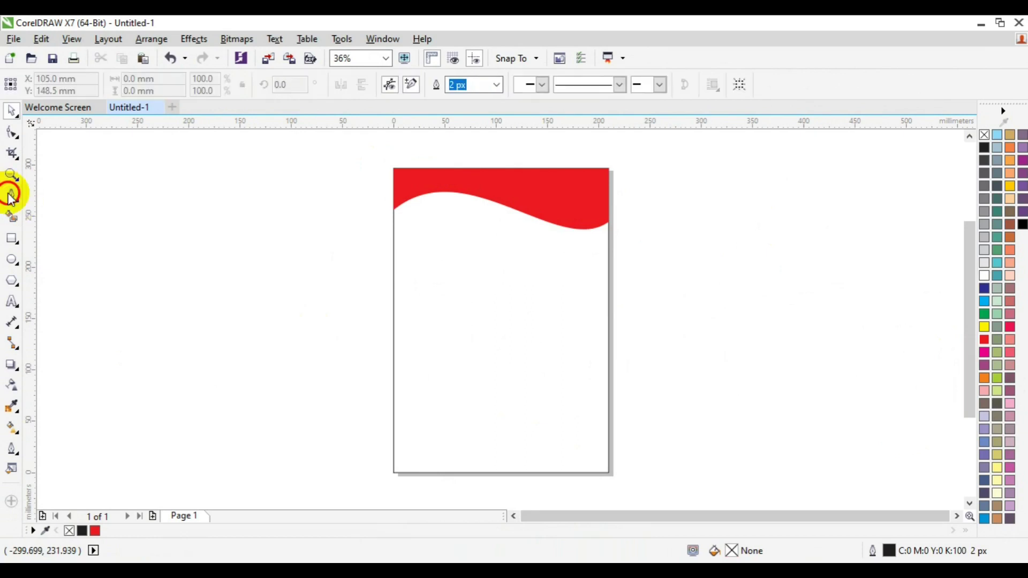
click(403, 380)
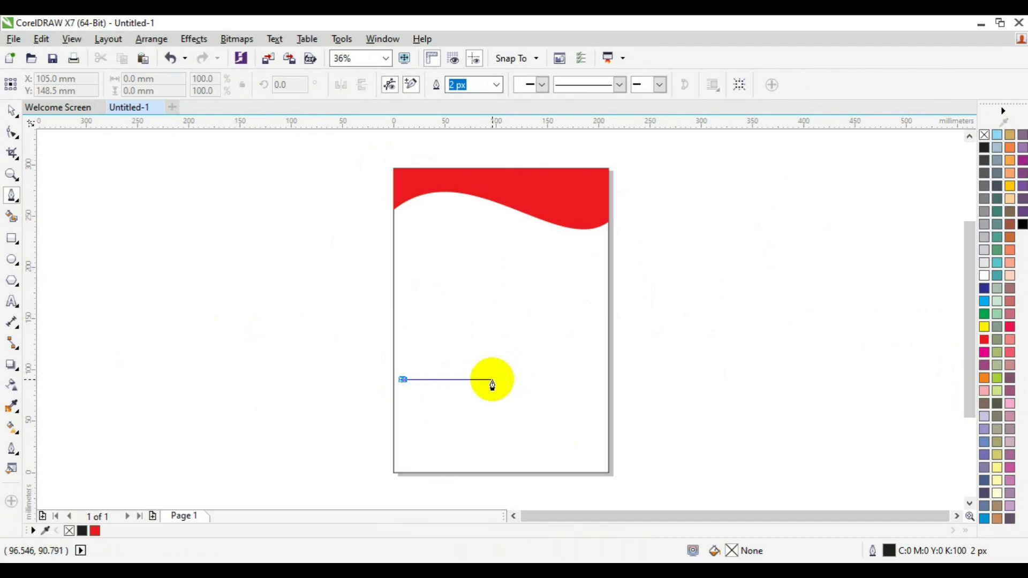
click(493, 382)
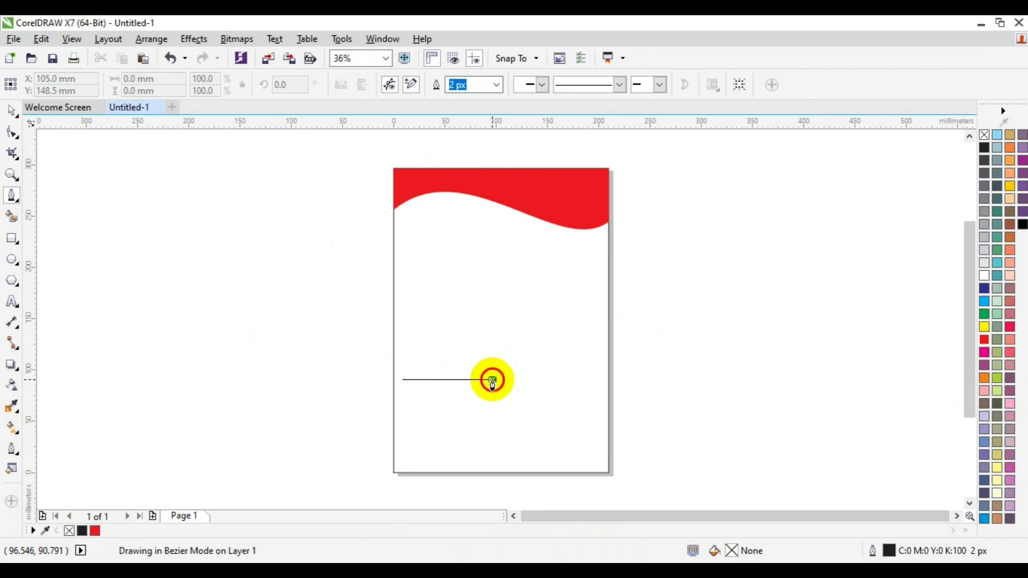
drag(492, 381, 543, 405)
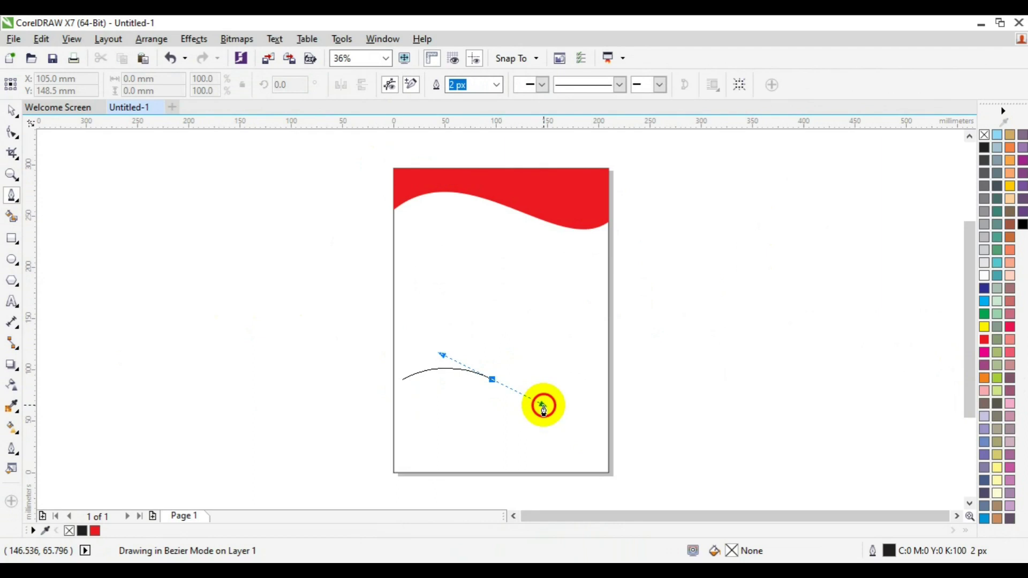
mouse_move(543, 405)
mouse_down()
mouse_move(573, 358)
mouse_move(611, 399)
mouse_move(646, 388)
mouse_up()
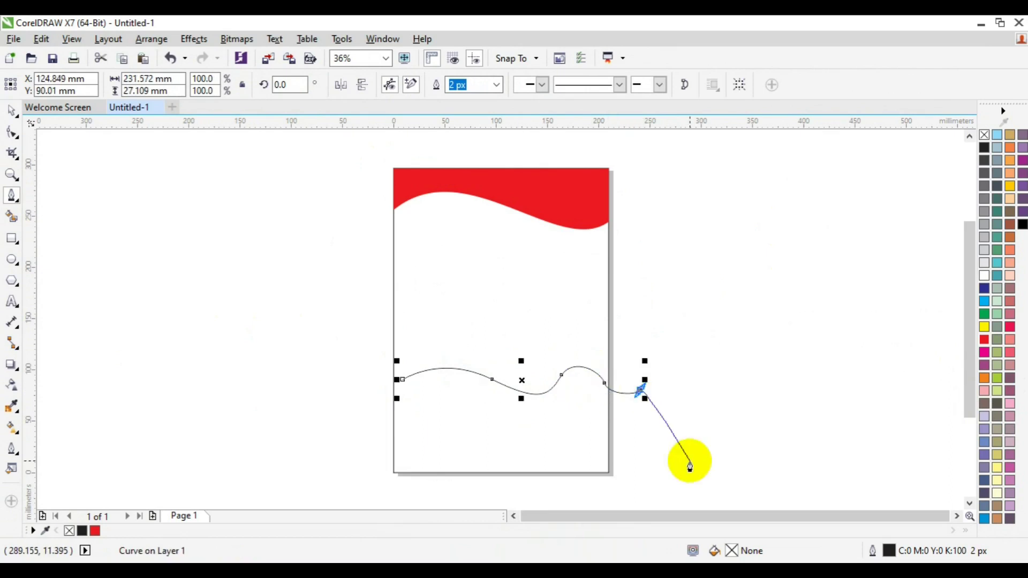
key(Escape)
key(Escape)
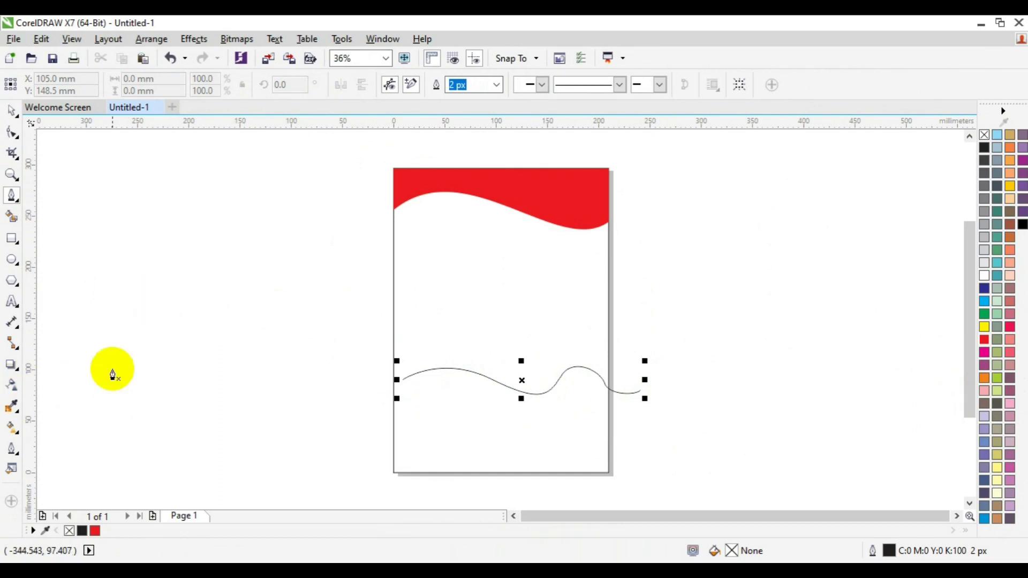
Draw a closed irregular blob of curved nodes on the canvas left of the page
click(112, 370)
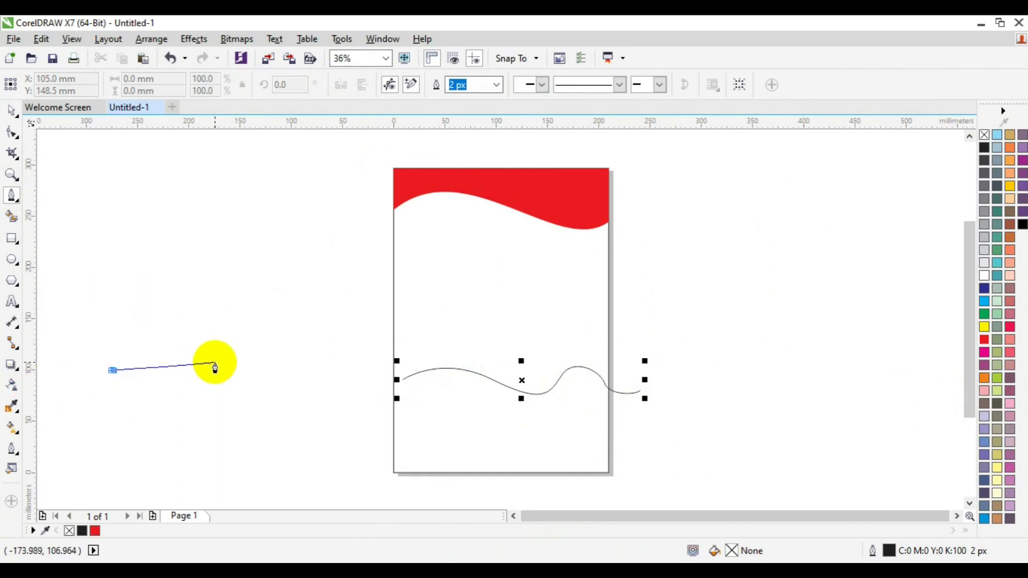
drag(215, 362, 250, 395)
drag(299, 358, 303, 341)
drag(341, 401, 236, 447)
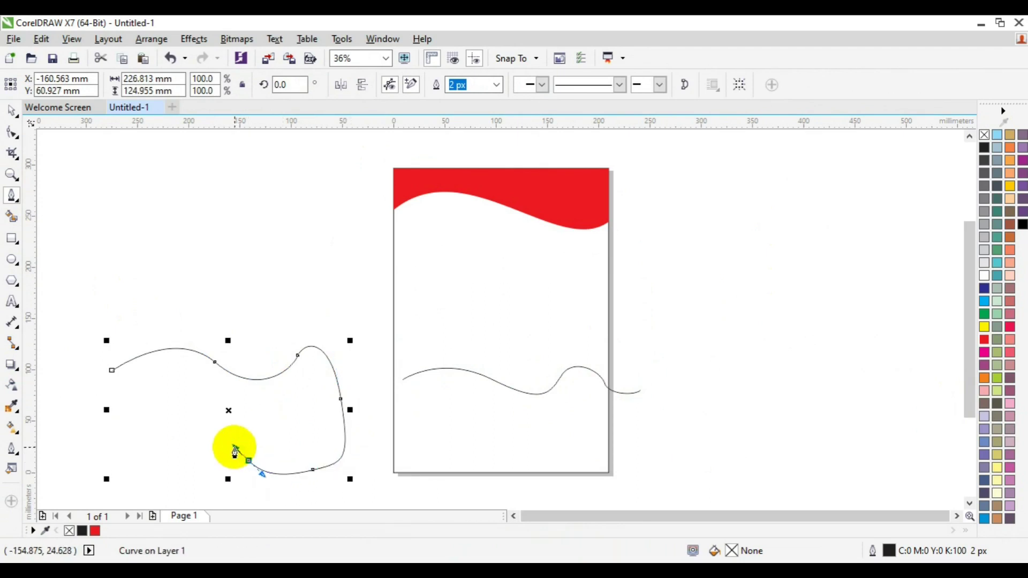
drag(172, 464, 159, 484)
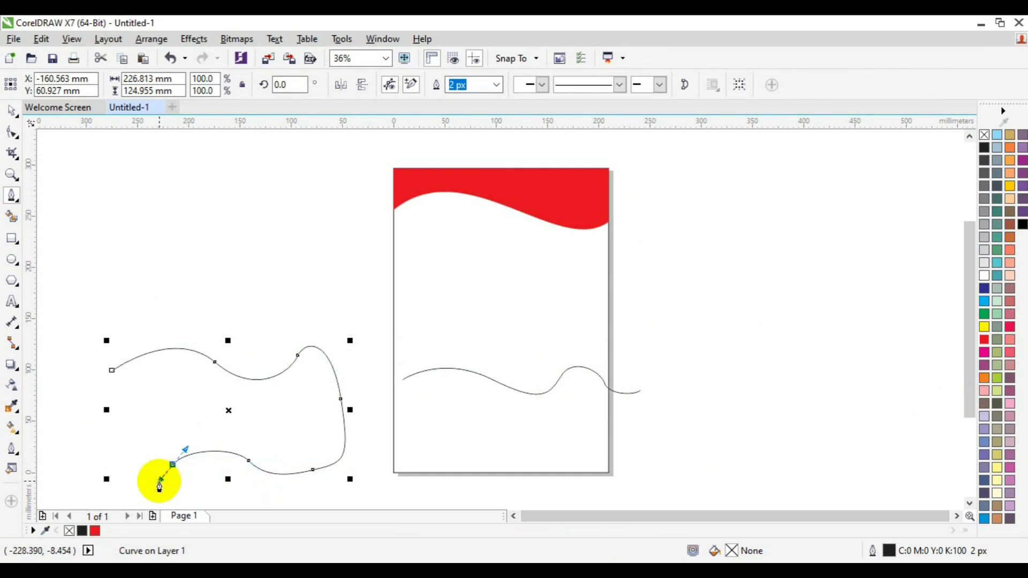
drag(102, 462, 92, 378)
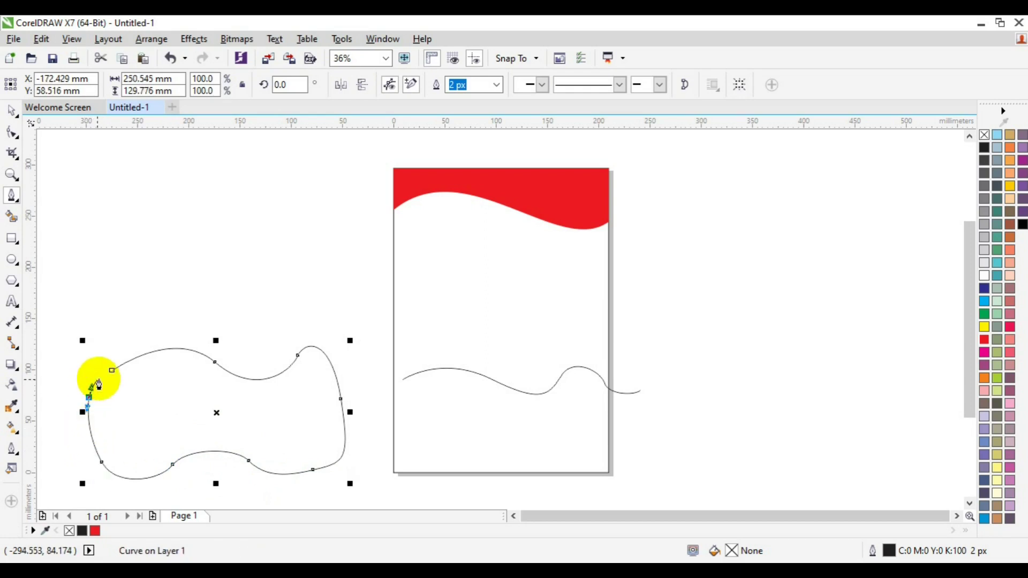
click(112, 374)
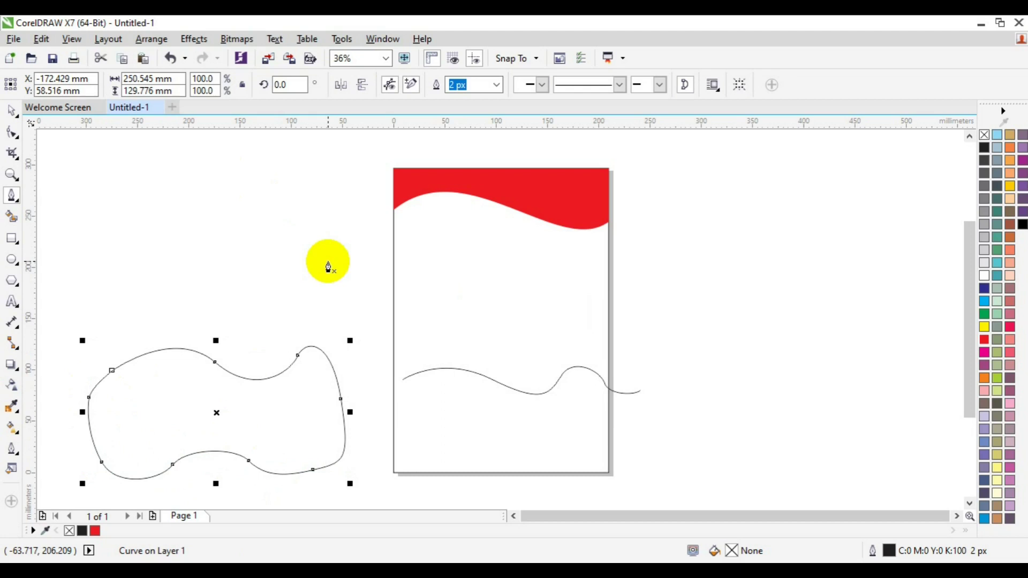
Draw a straight line from the page's left edge down to its bottom edge
click(394, 399)
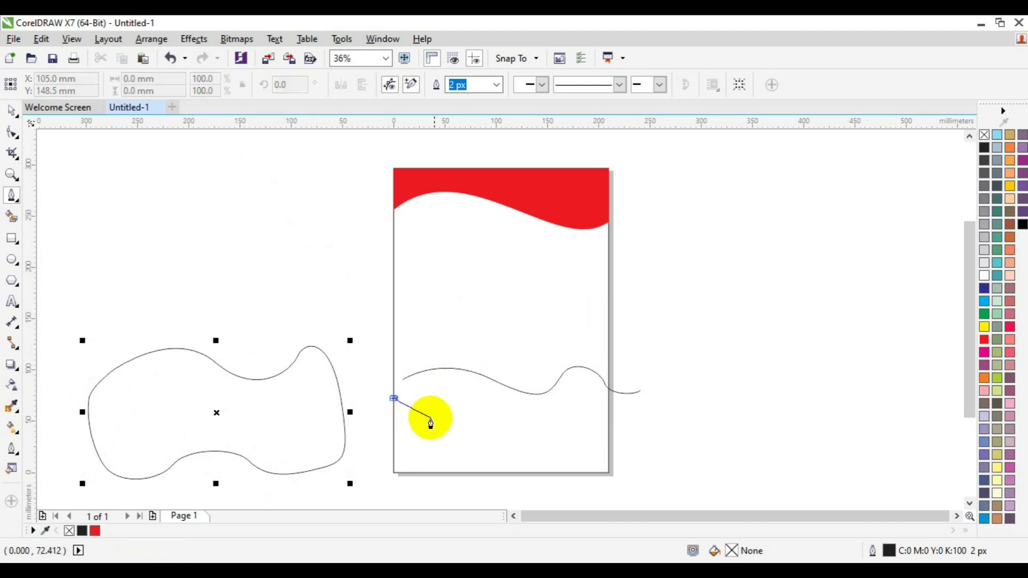
click(481, 474)
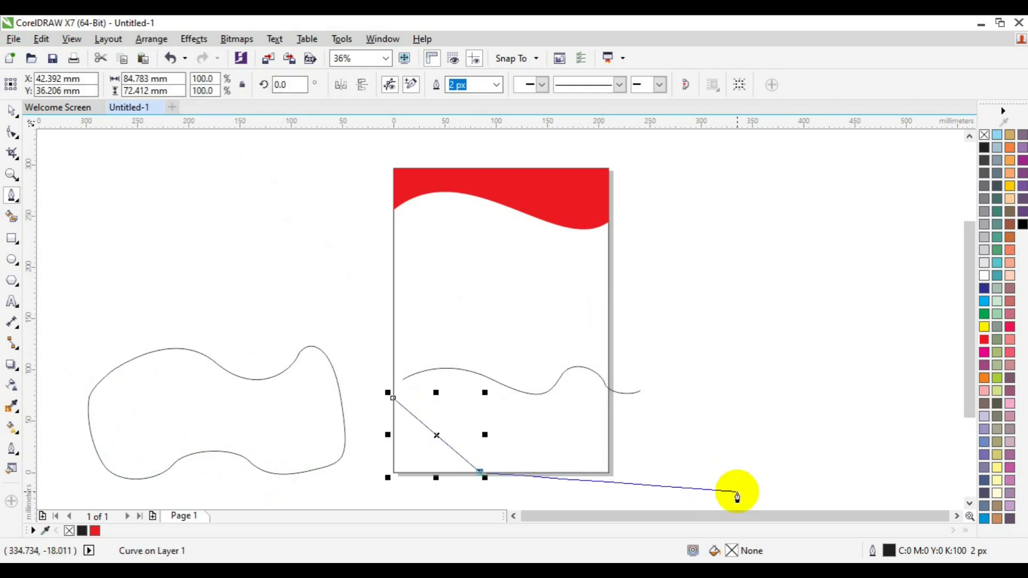
key(Escape)
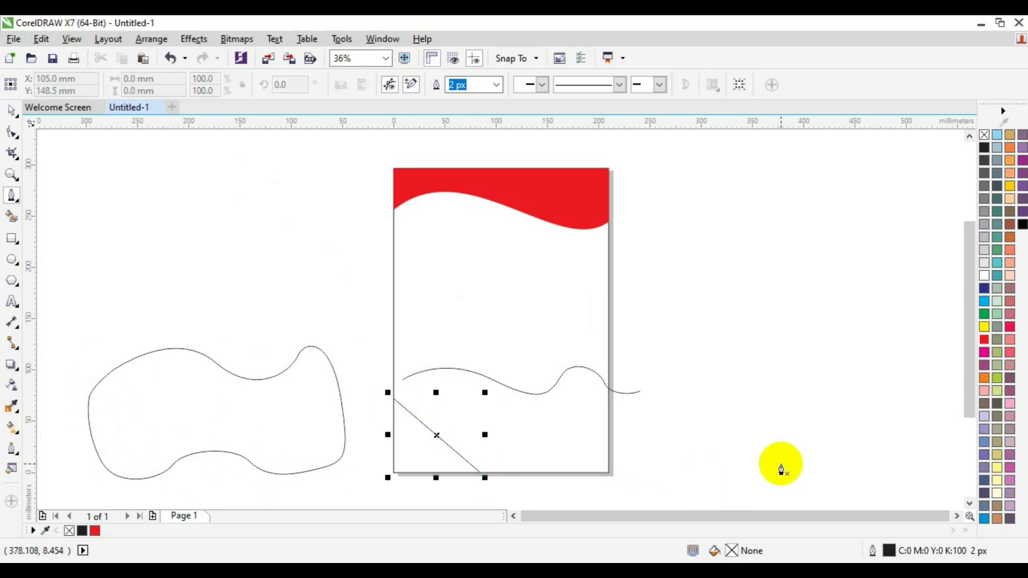
Convert that line to a curve and bend it into an S-shaped sweep
click(12, 137)
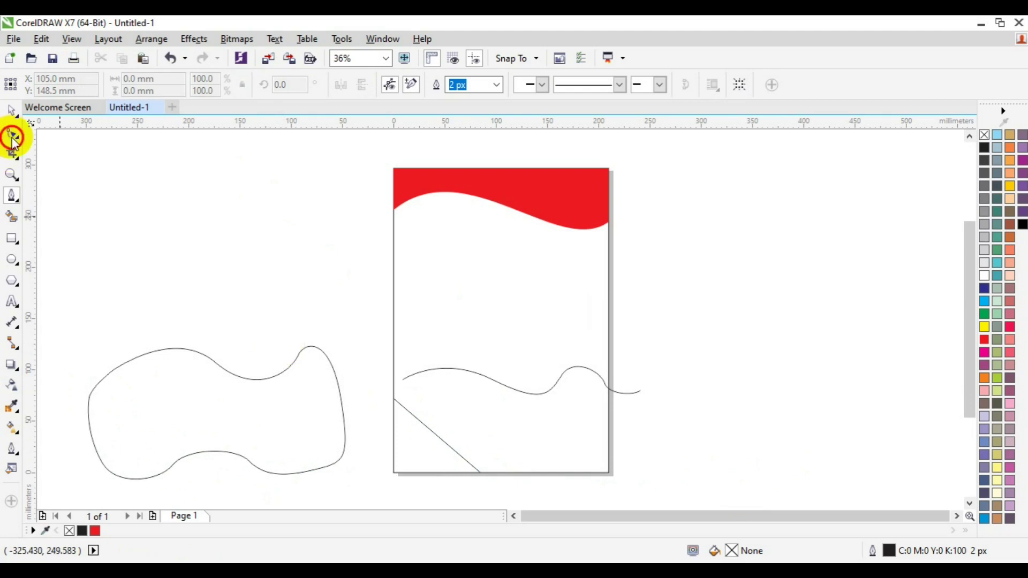
right_click(428, 430)
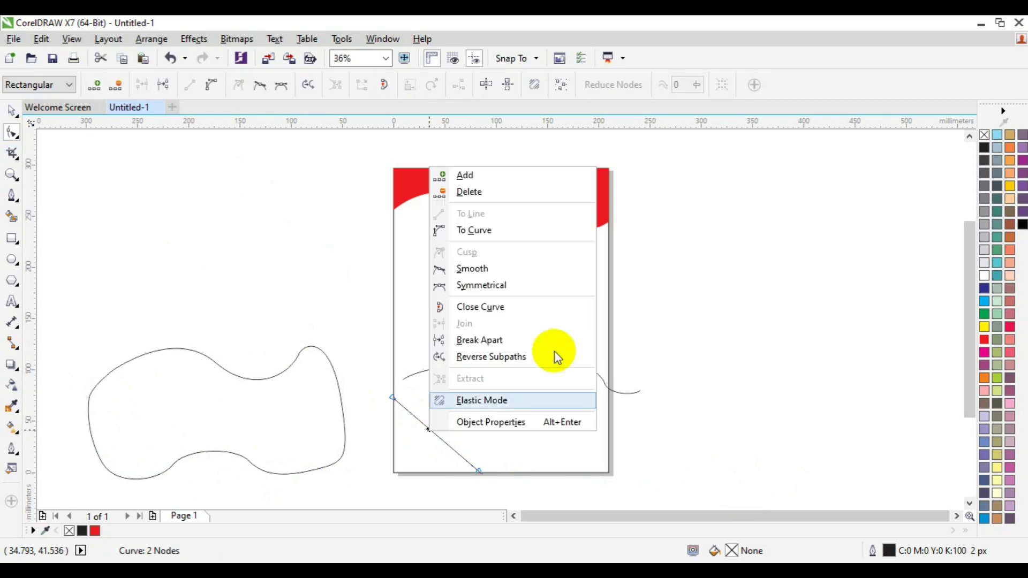
click(519, 232)
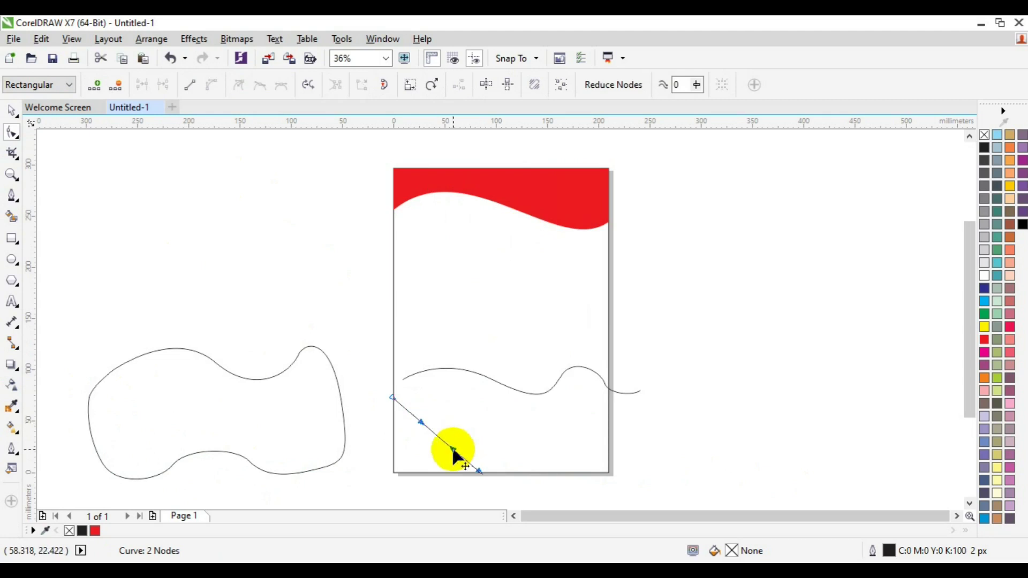
drag(453, 451, 440, 471)
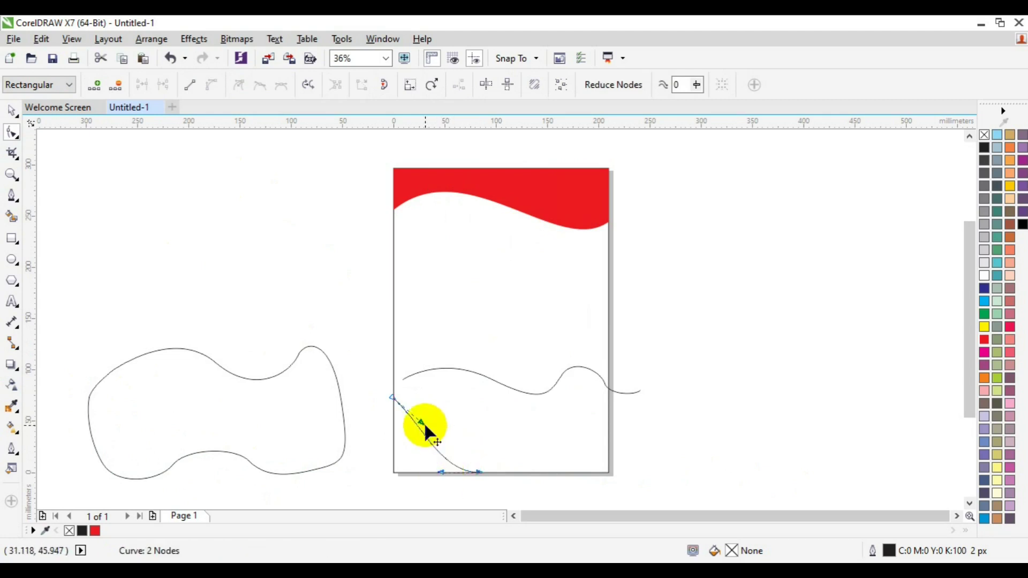
drag(422, 422, 427, 400)
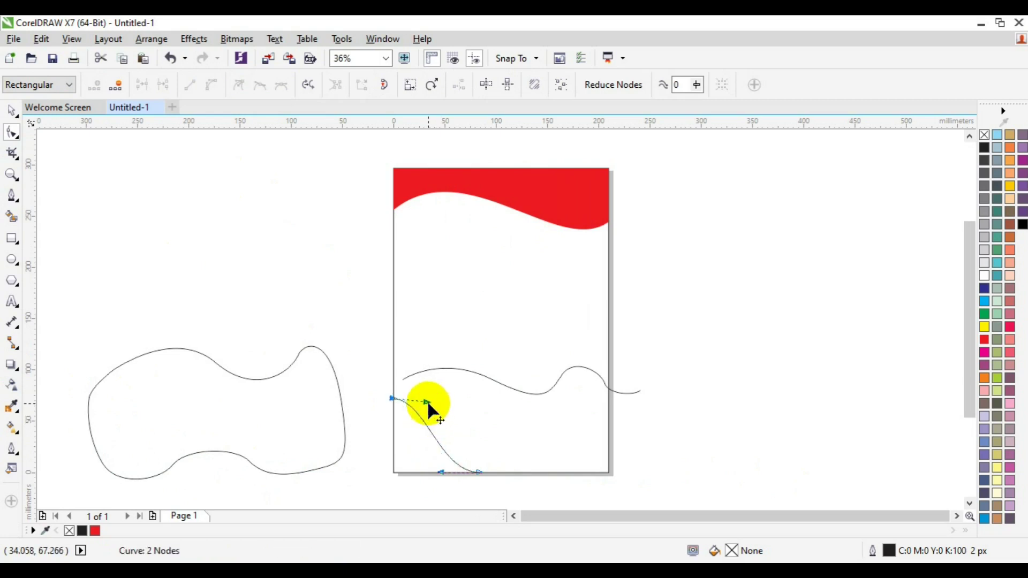
key(space)
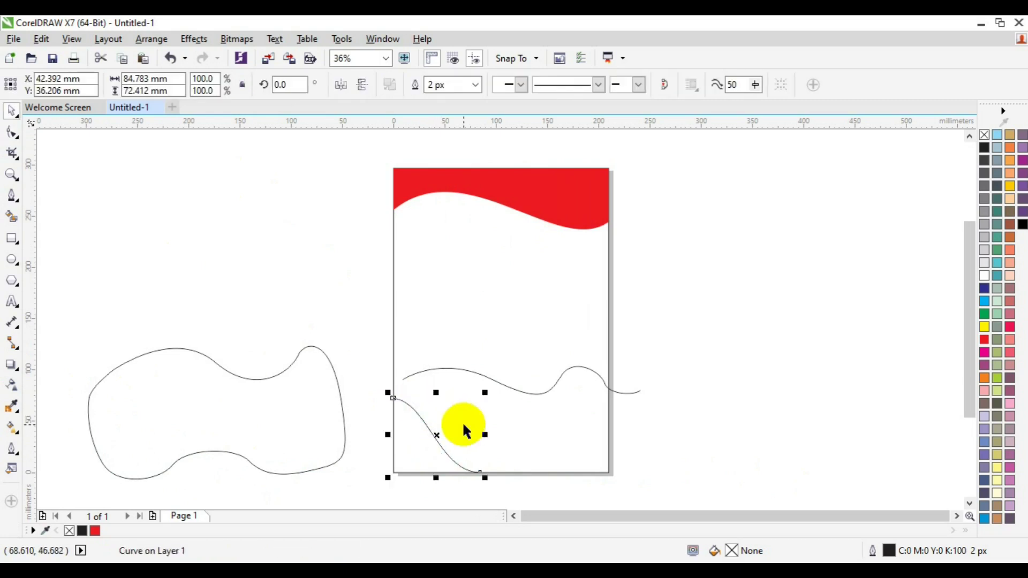
click(188, 228)
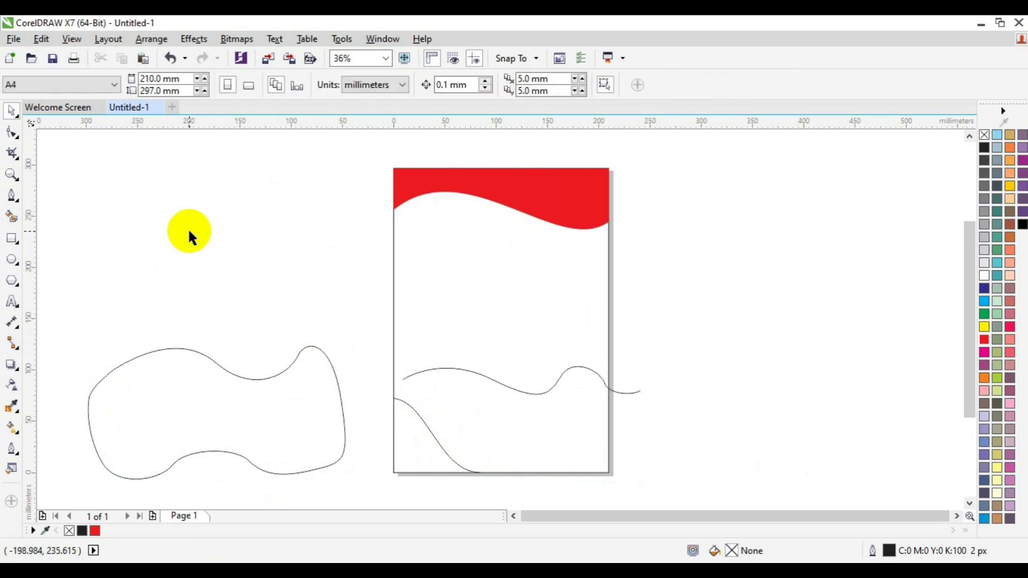
Draw a straight horizontal line left of the page above the blob and select it
click(12, 197)
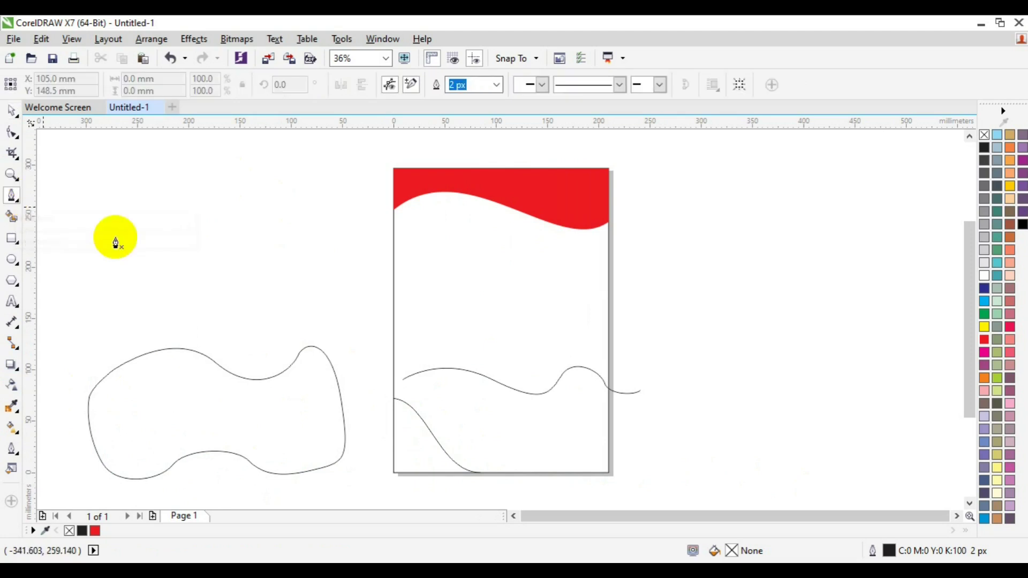
click(57, 265)
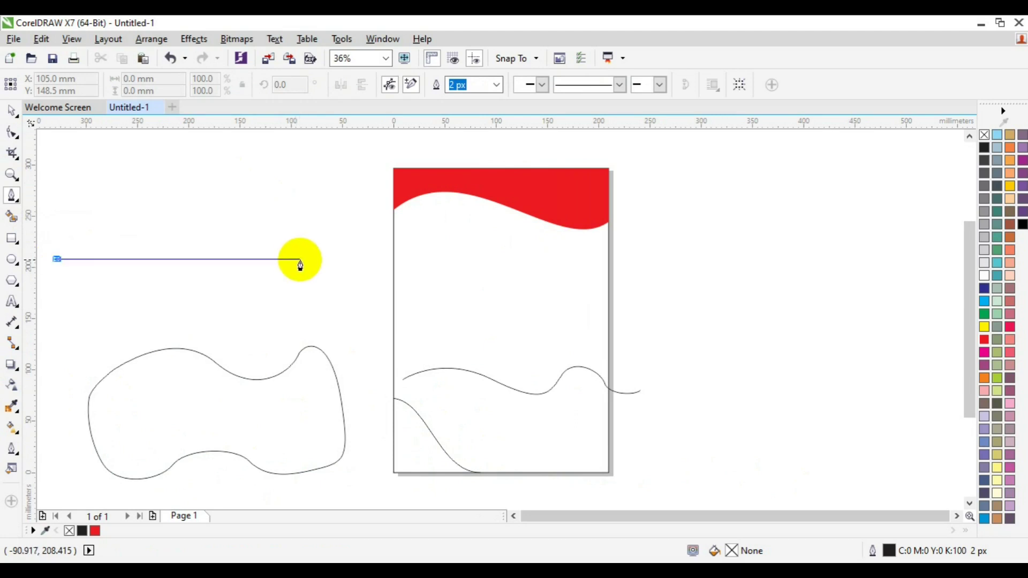
double_click(320, 262)
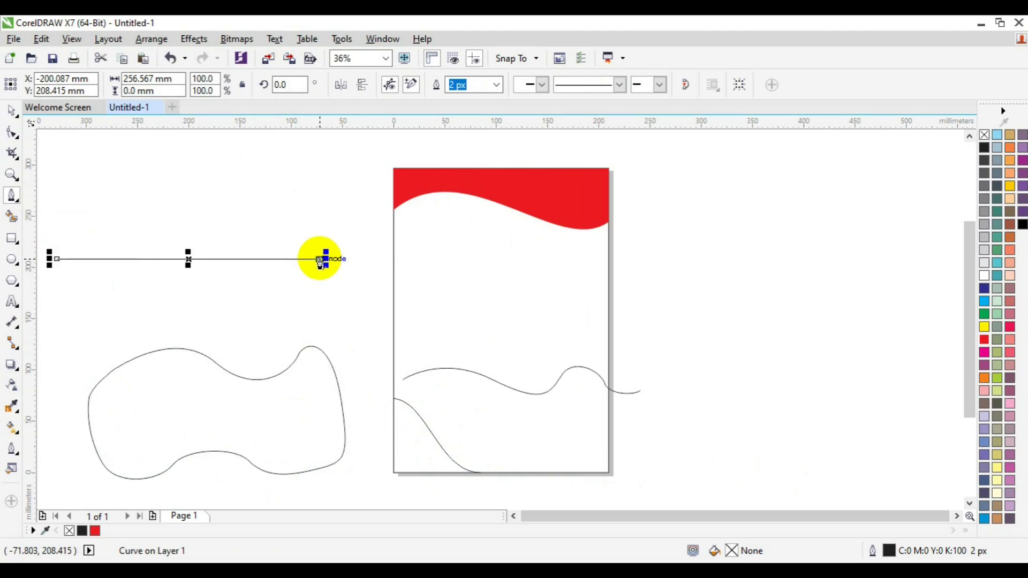
key(Escape)
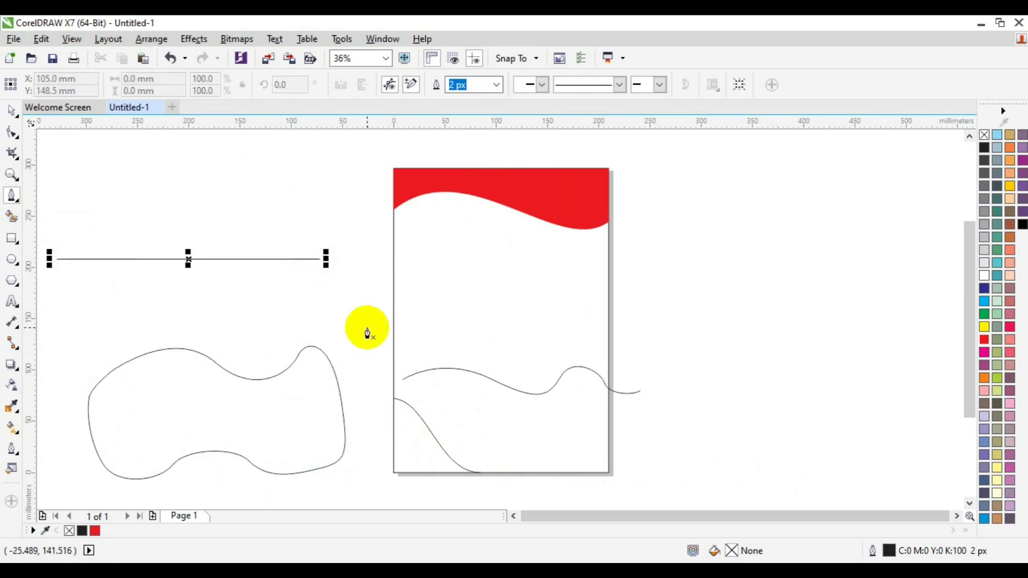
key(space)
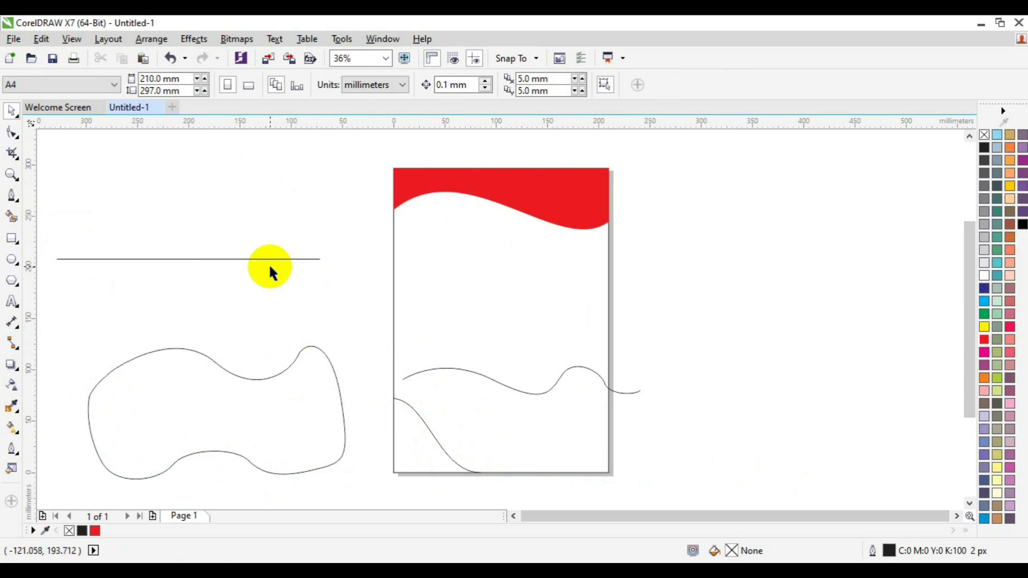
click(269, 258)
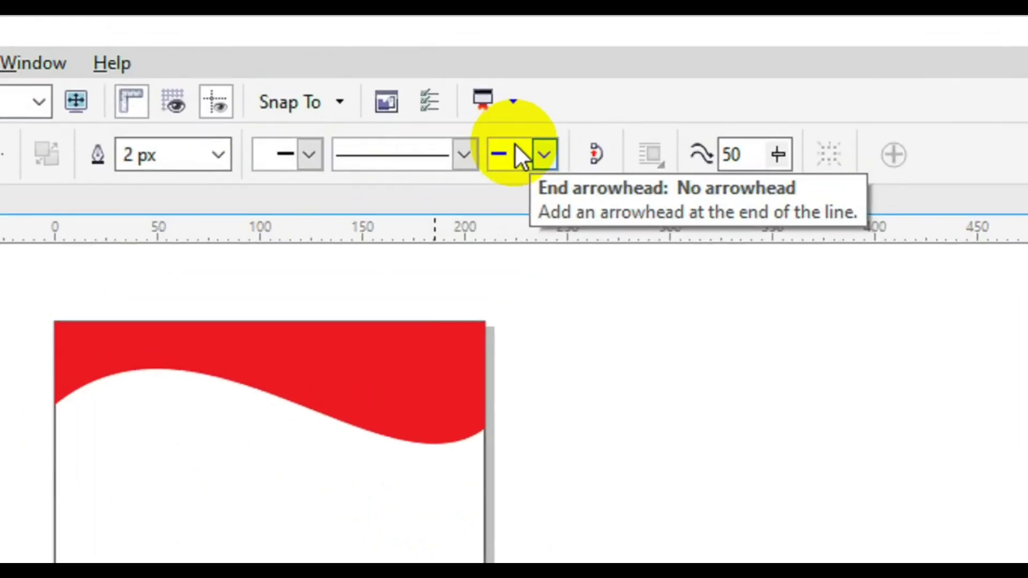
Give the line an end arrowhead and a 20 px outline
click(535, 160)
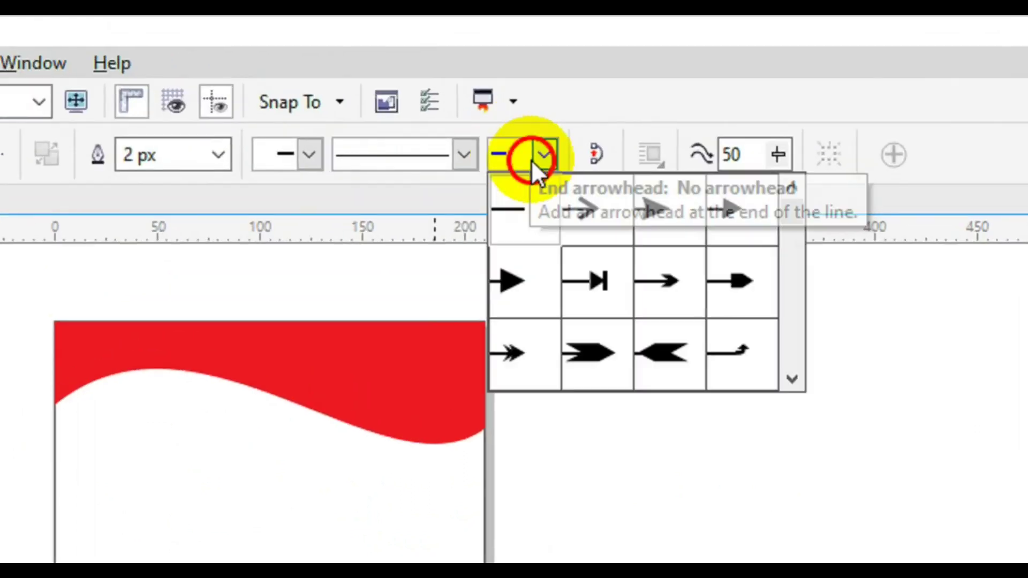
click(519, 274)
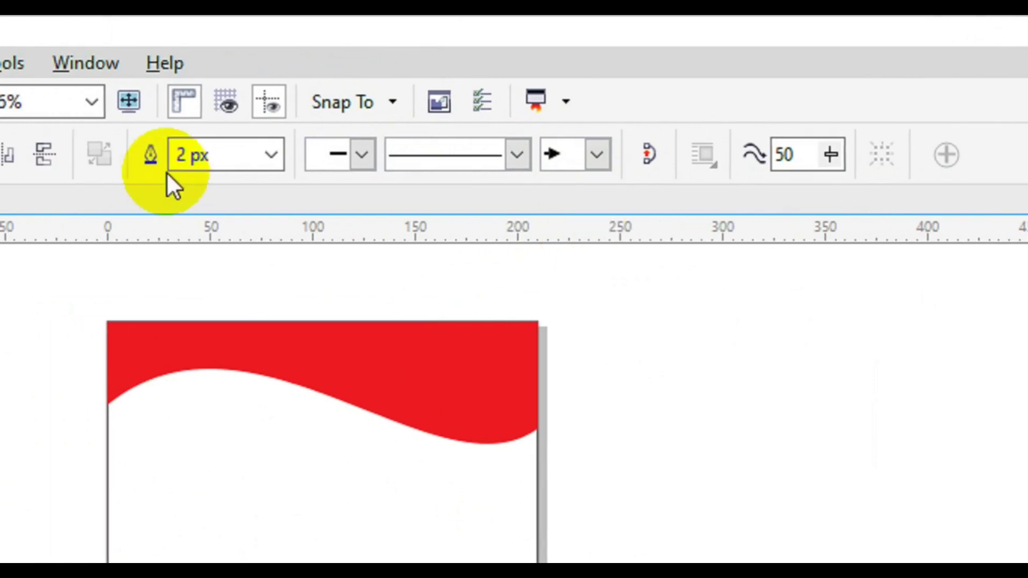
click(218, 155)
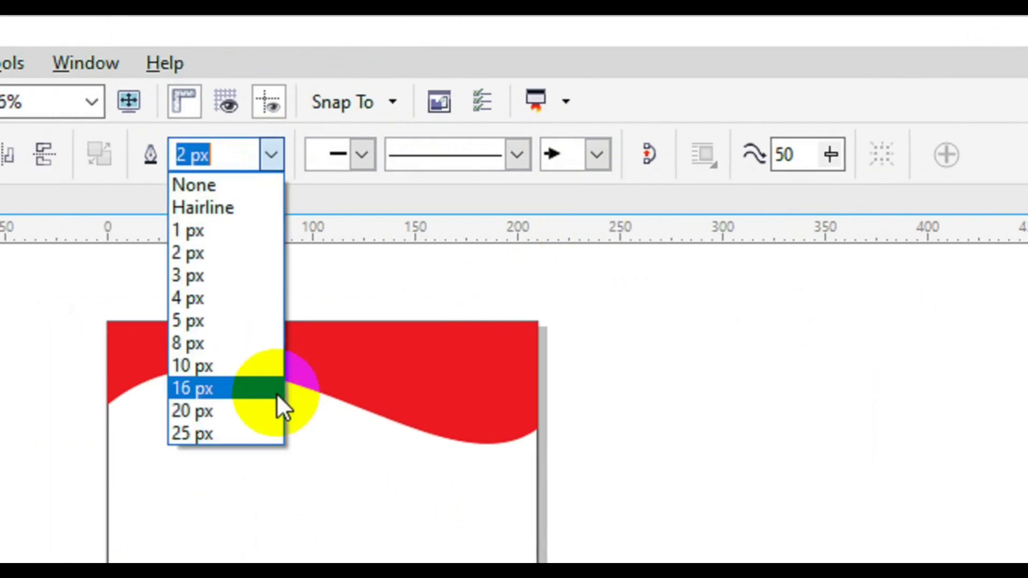
click(273, 408)
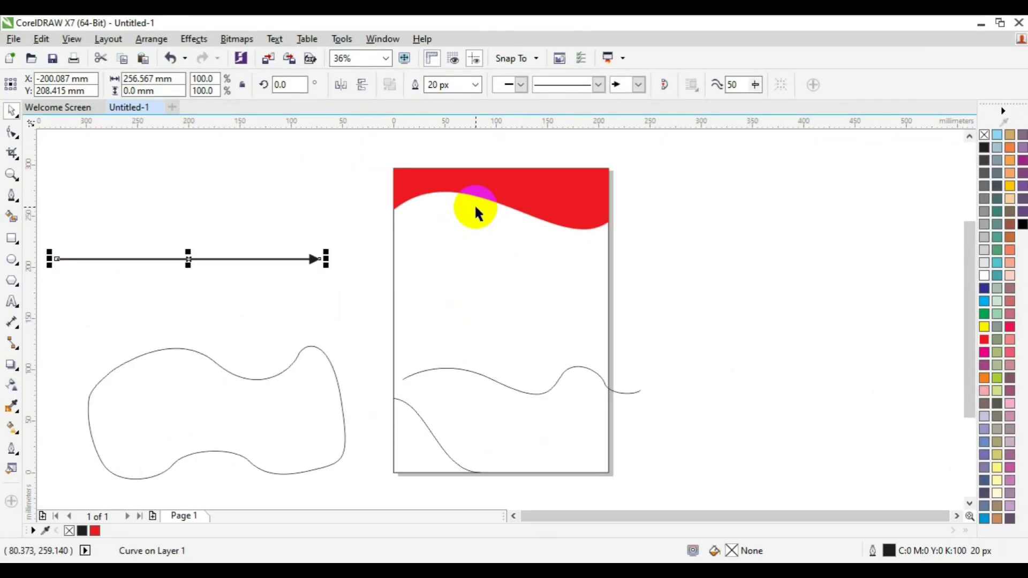
Add a start arrowhead as well and thicken the outline to 25 px
click(252, 298)
click(204, 261)
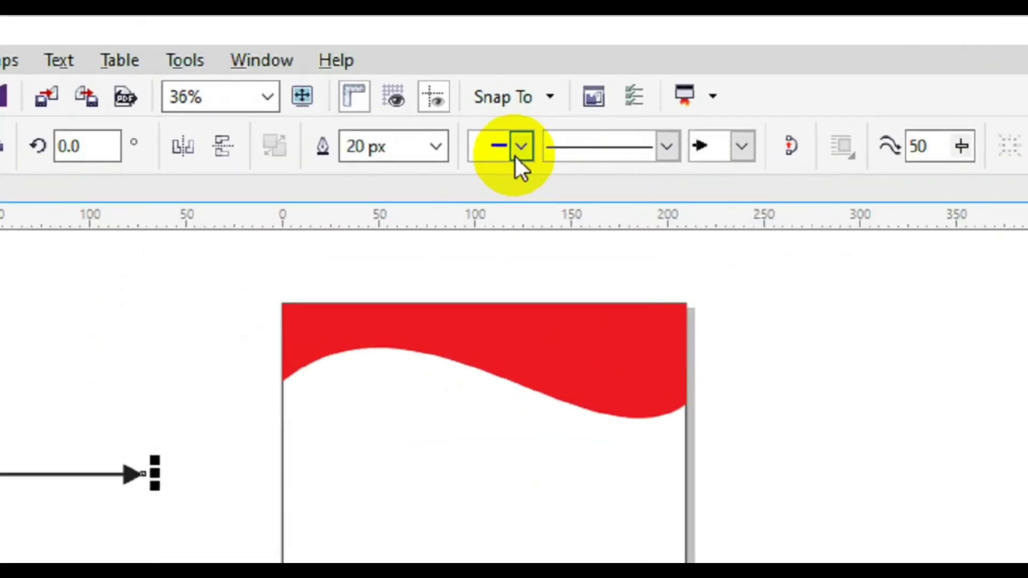
click(521, 84)
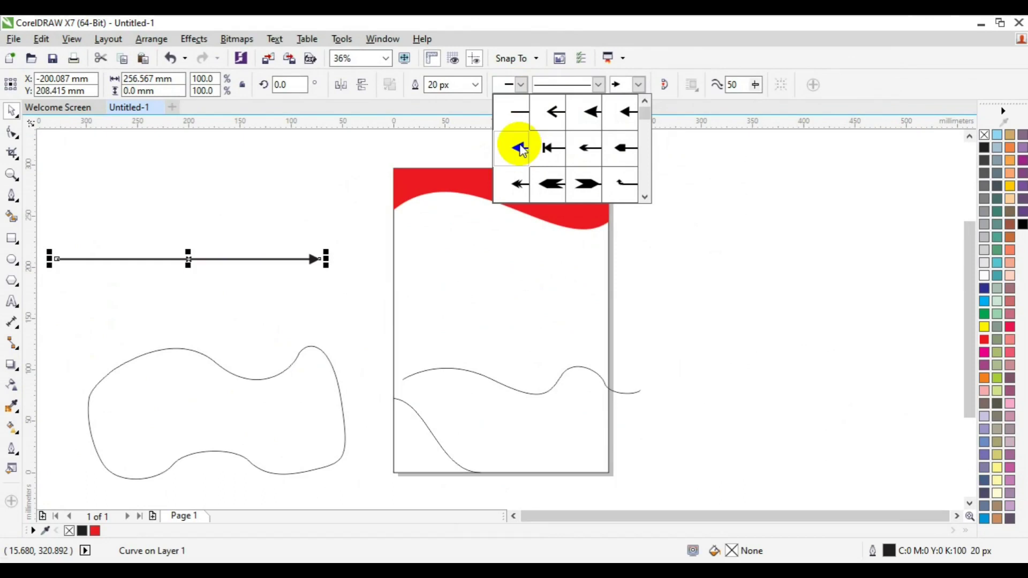
click(521, 185)
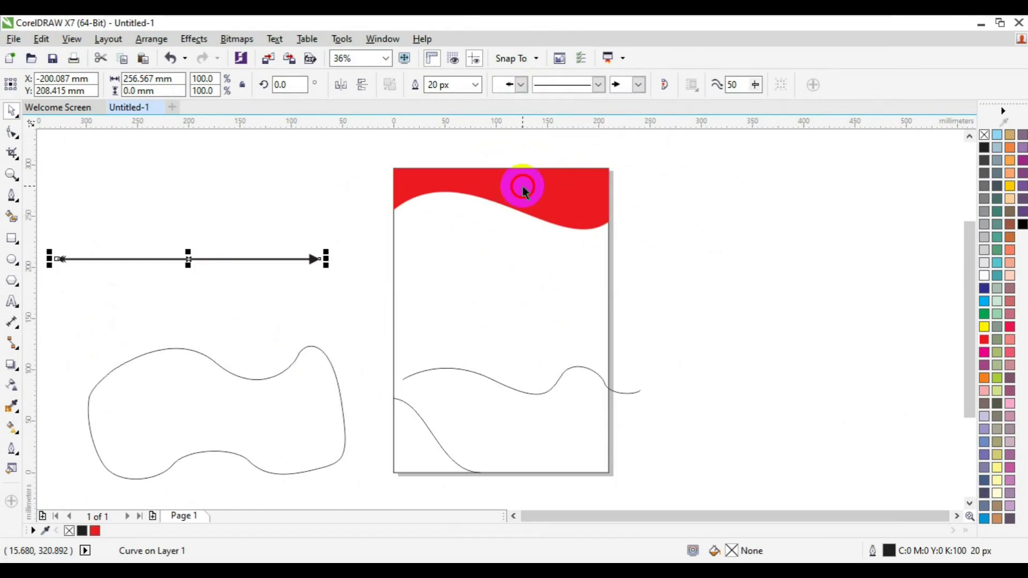
click(475, 84)
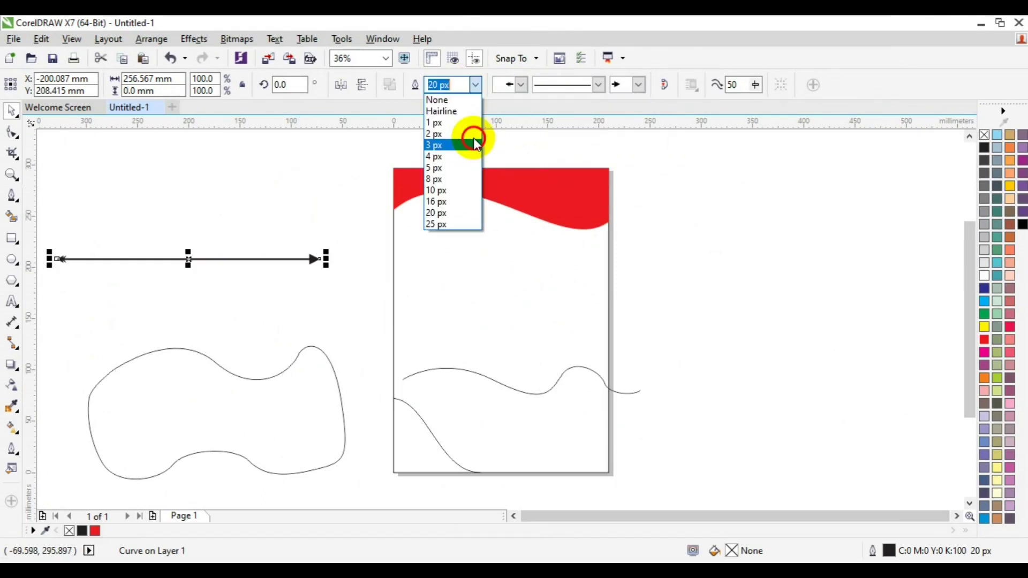
click(447, 225)
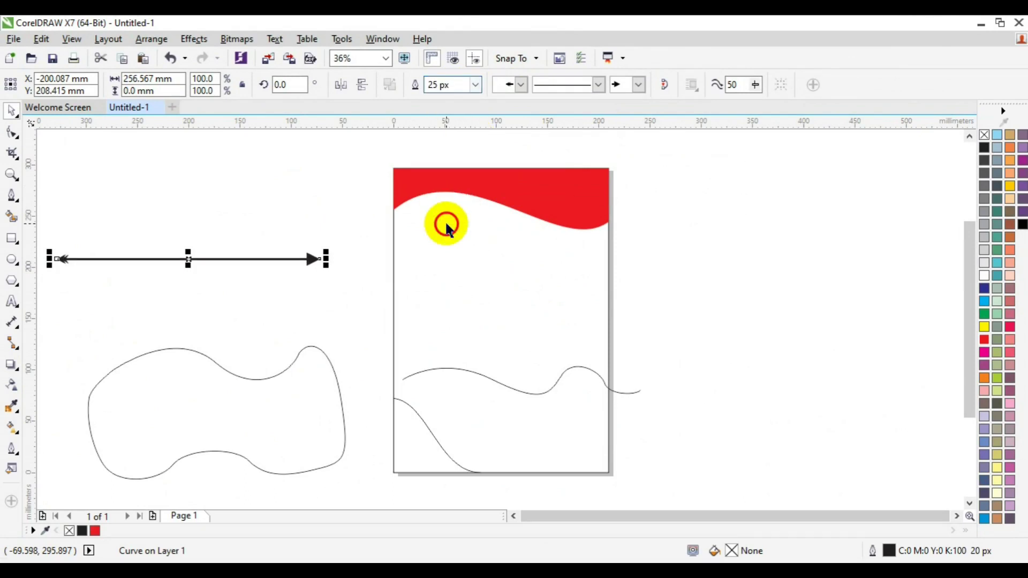
click(247, 158)
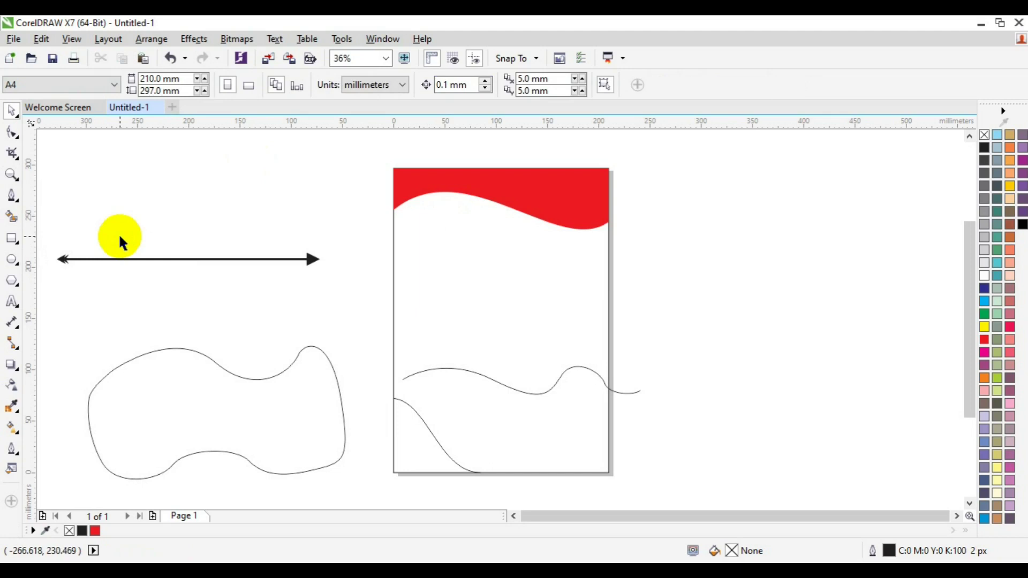
Draw a straight horizontal line from the page's left edge to past its right side with the Pen tool
click(6, 194)
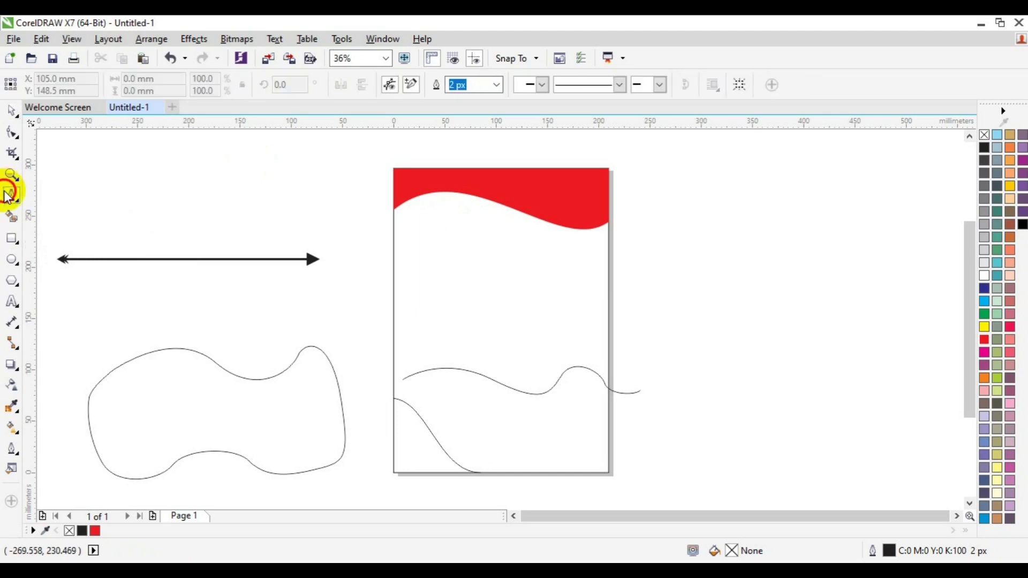
click(394, 307)
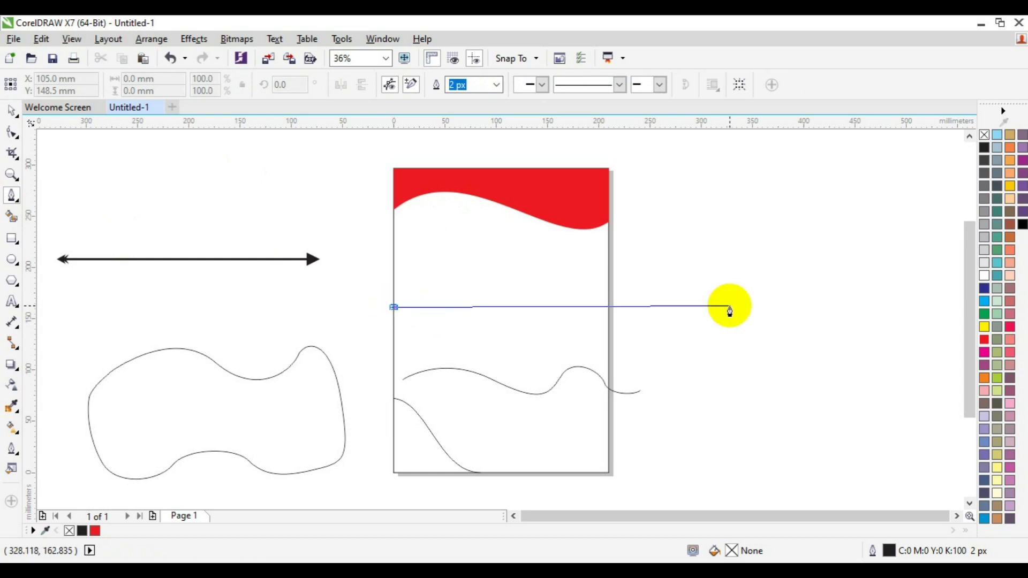
click(729, 310)
click(729, 310)
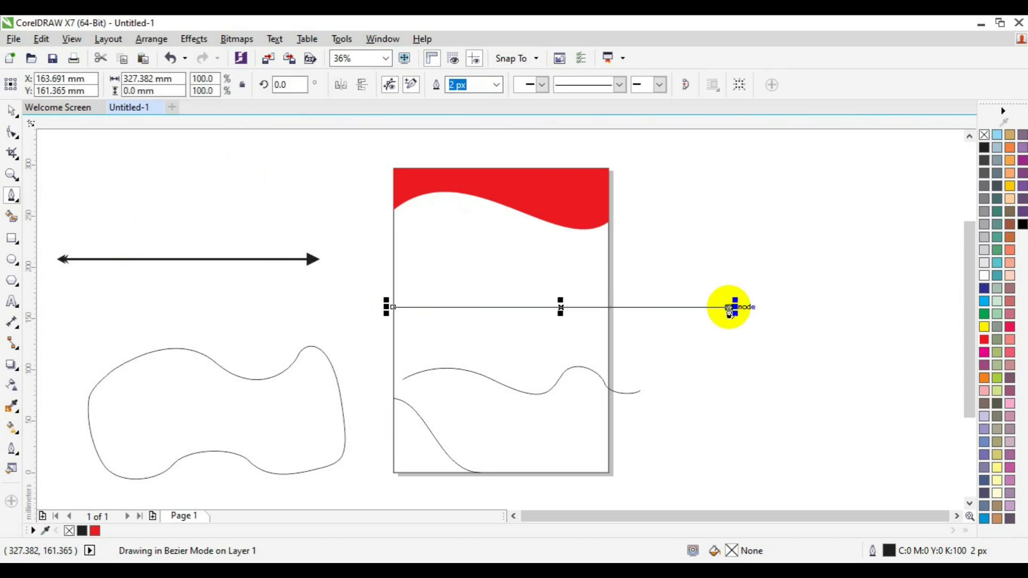
key(space)
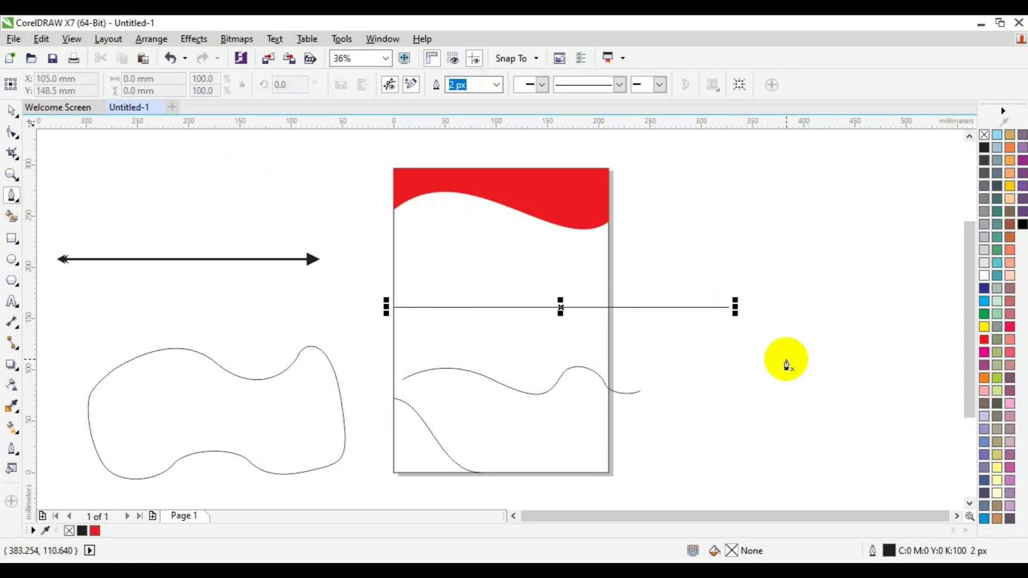
Move the line right of the page and shorten it to about 227 mm
key(Escape)
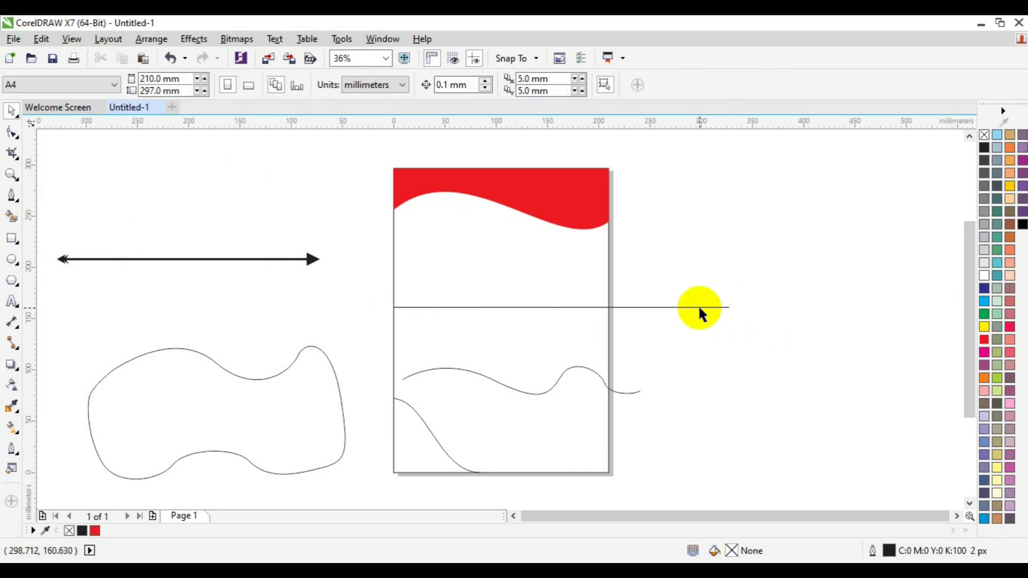
click(698, 306)
drag(699, 307, 926, 310)
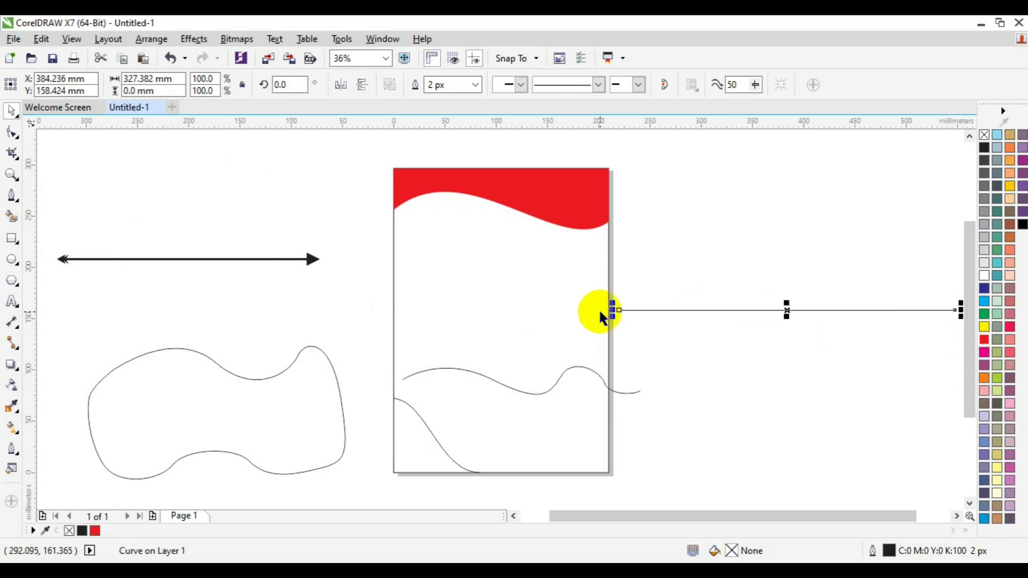
drag(612, 310, 714, 316)
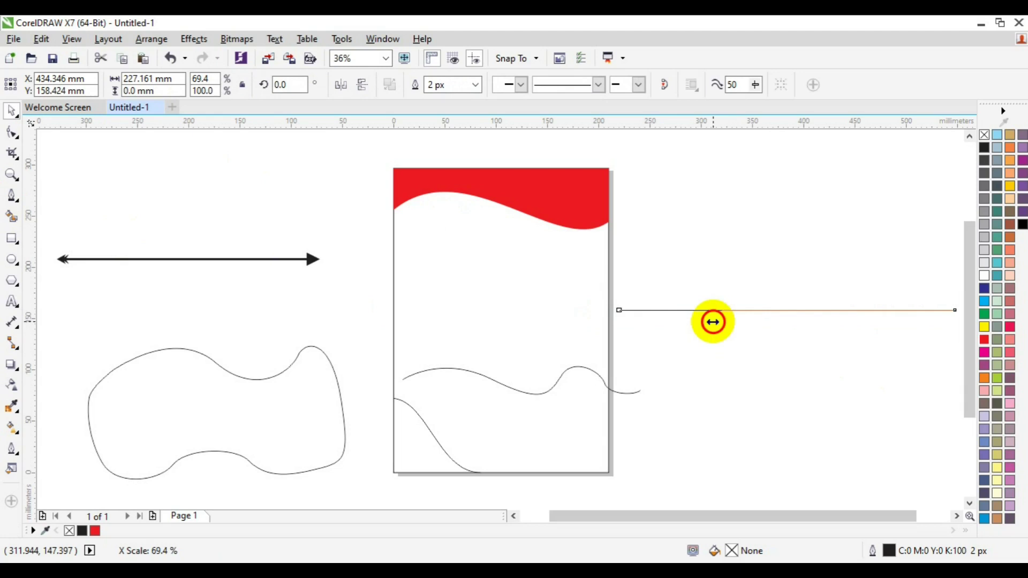
drag(838, 308, 772, 314)
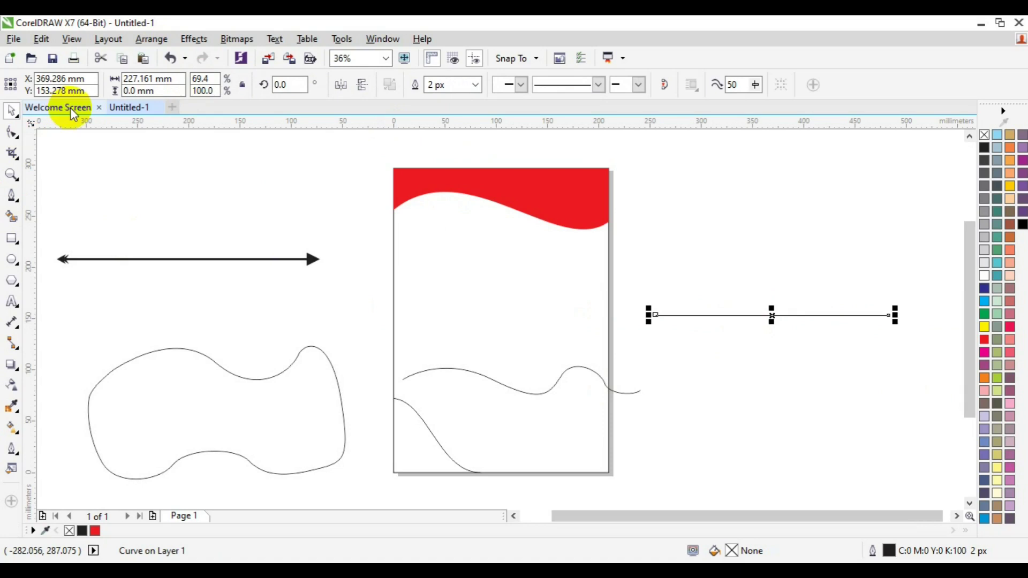
Convert the line to a curve and bend it up on the left, down on the right
click(13, 134)
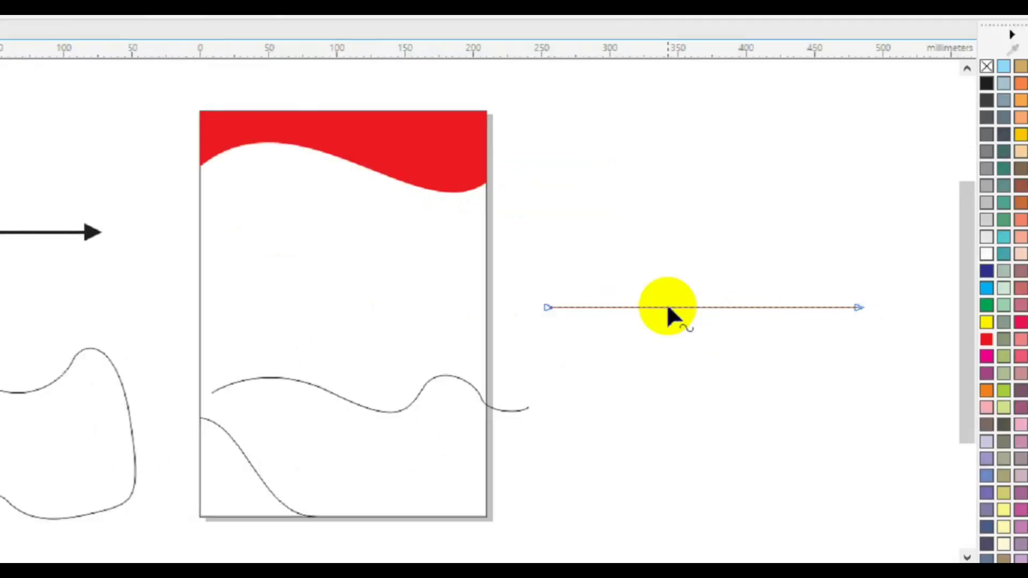
click(744, 315)
right_click(514, 292)
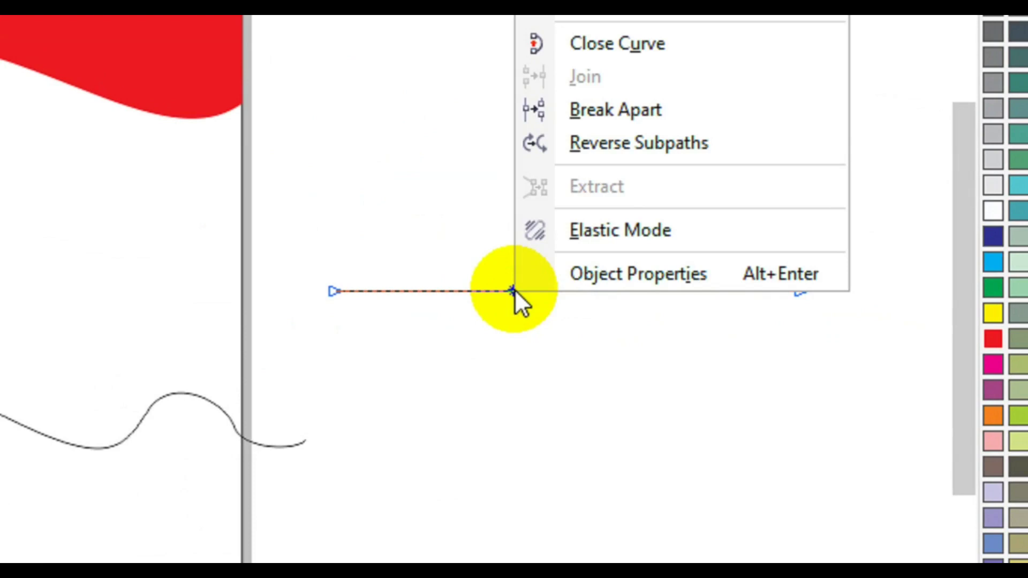
click(593, 150)
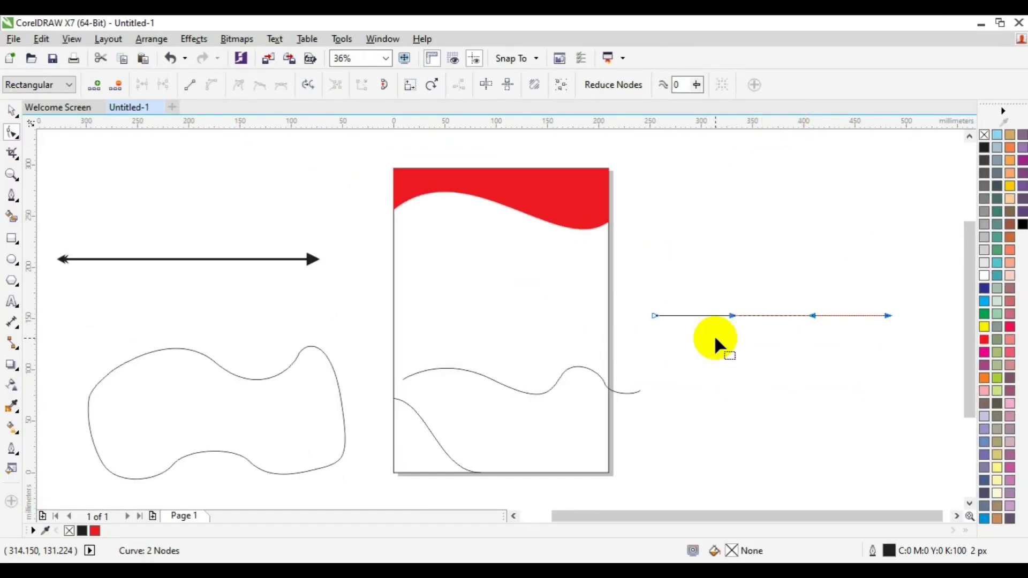
drag(732, 317, 709, 294)
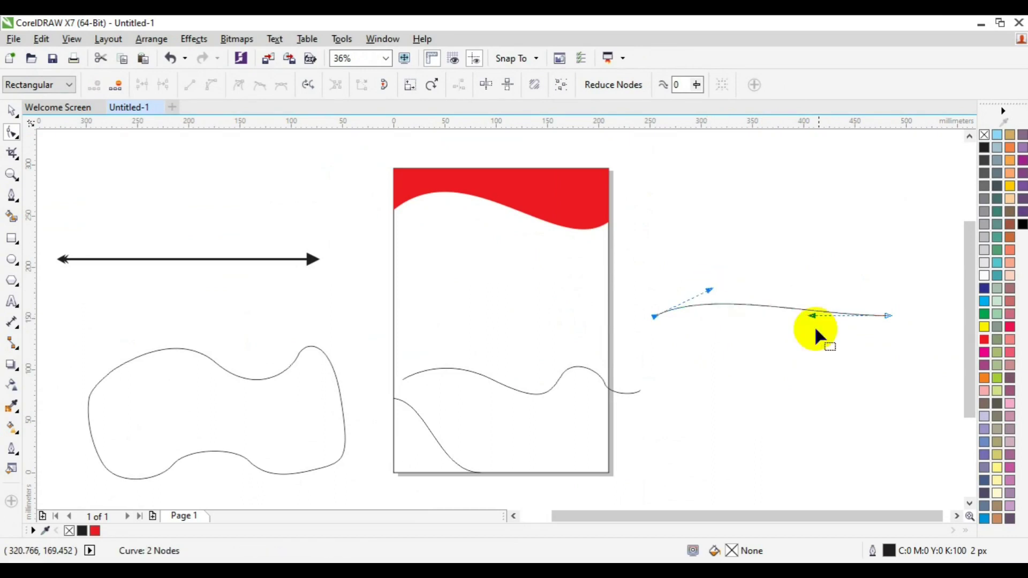
drag(813, 316, 824, 352)
Make the curve's nodes smooth and deepen the downward bend on the right
click(750, 316)
right_click(751, 318)
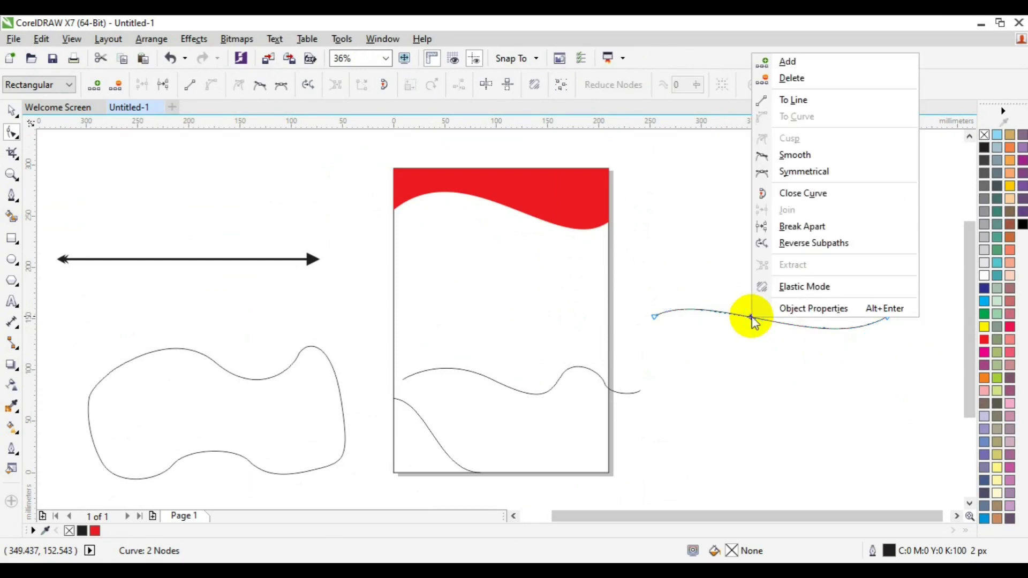
key(Escape)
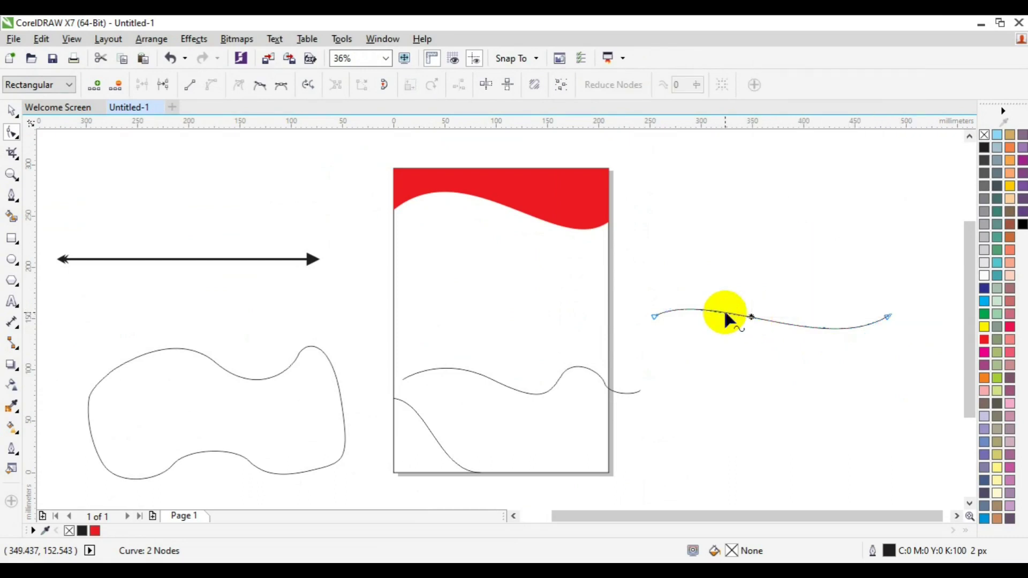
right_click(722, 308)
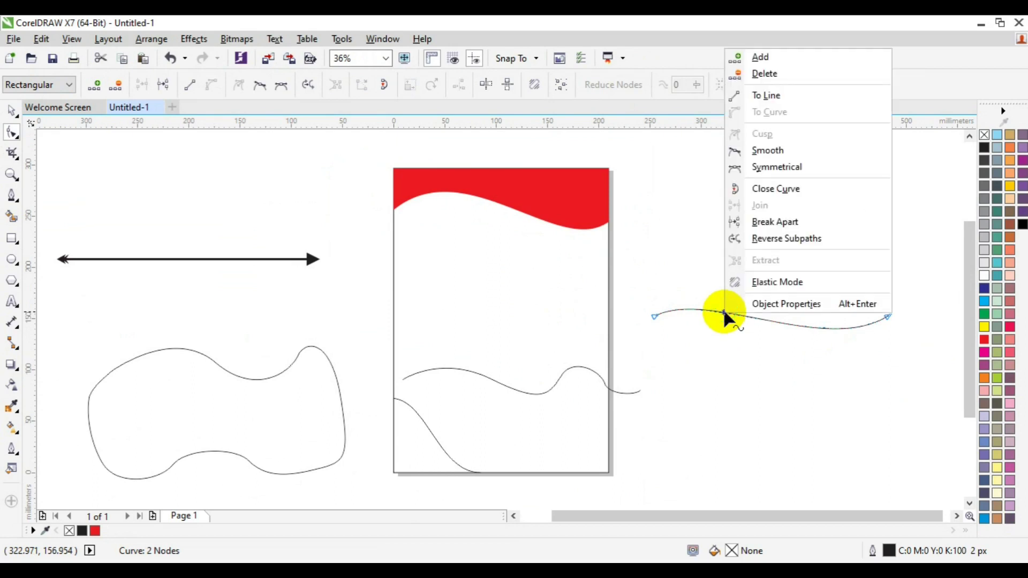
click(768, 152)
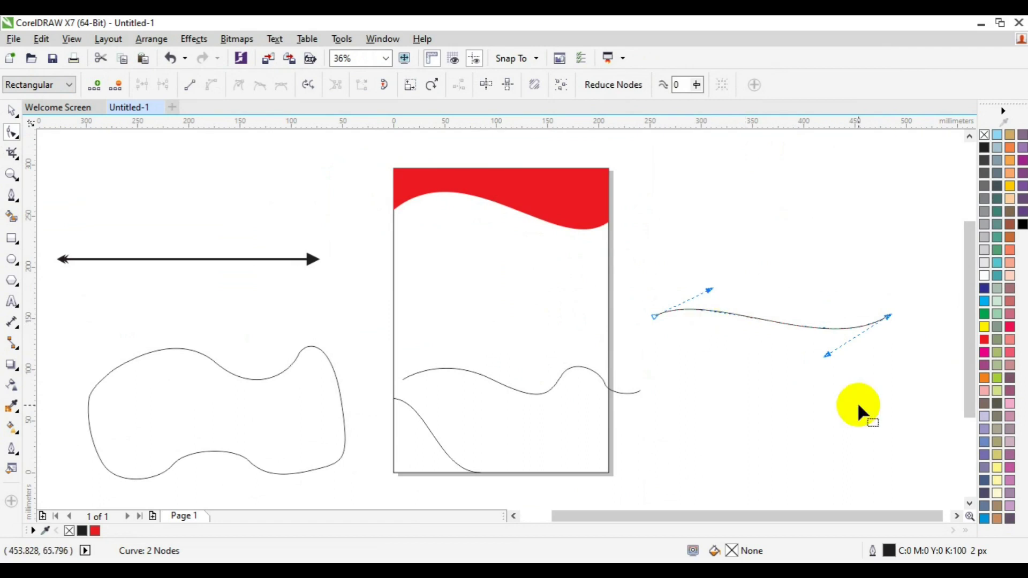
drag(827, 355, 817, 378)
key(space)
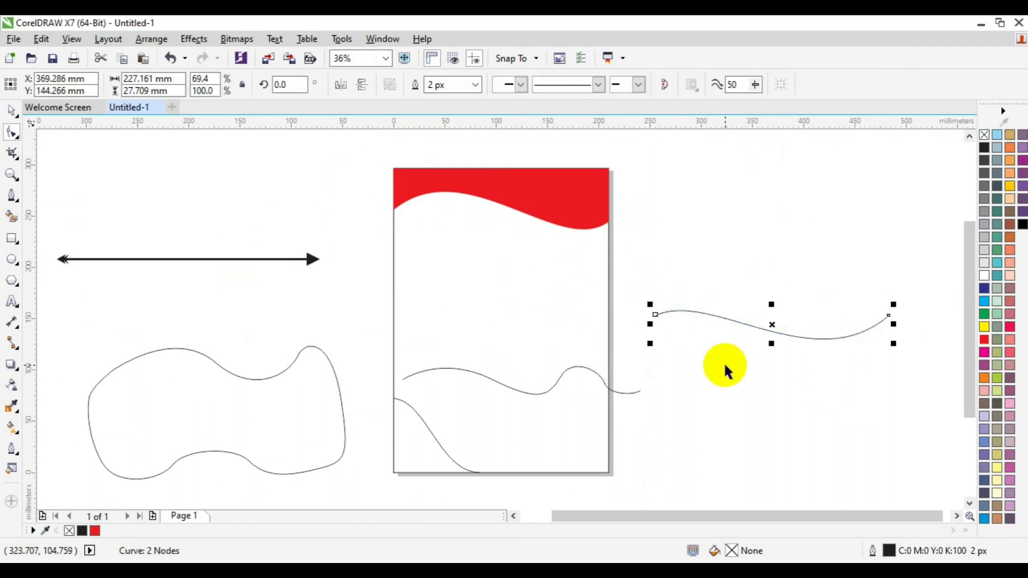
Drag the right node's lower control handle down so the wave dips deeper at its right end
click(823, 423)
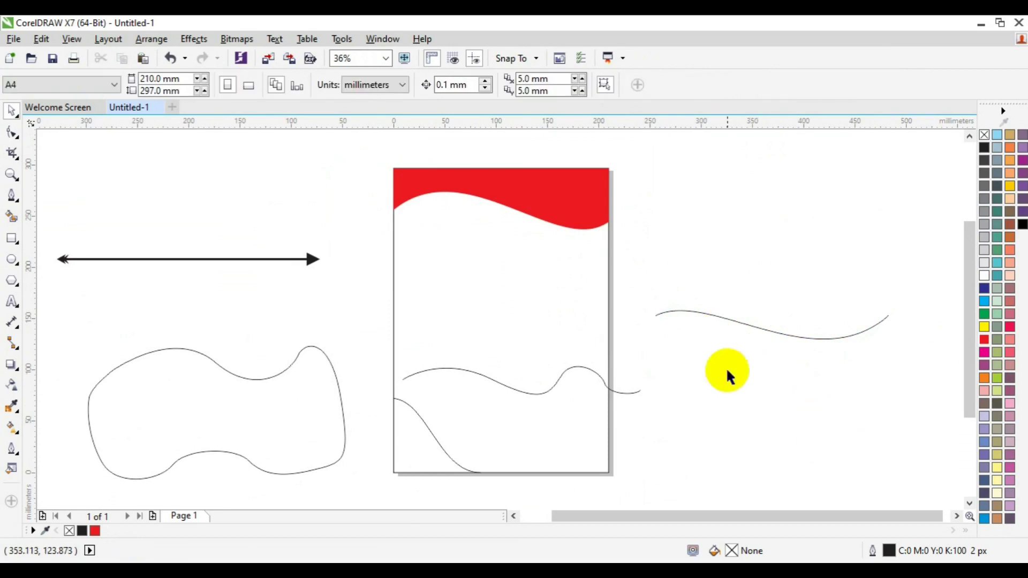
click(690, 310)
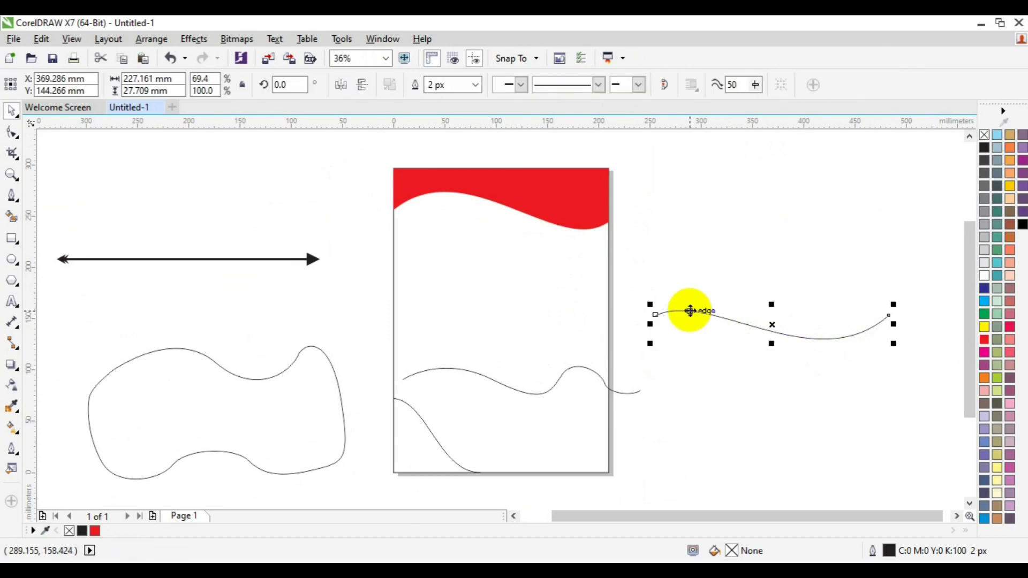
click(12, 142)
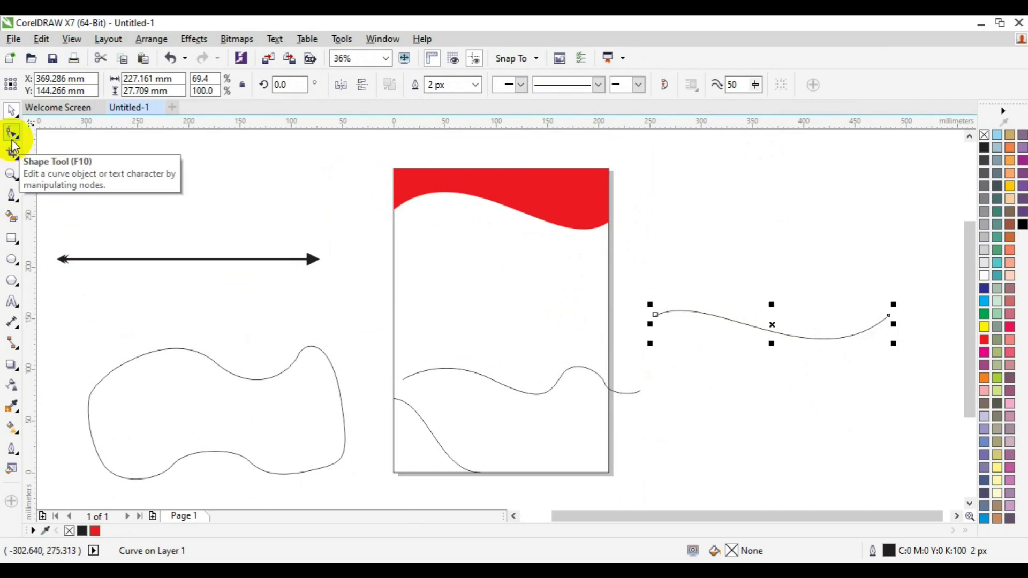
click(12, 142)
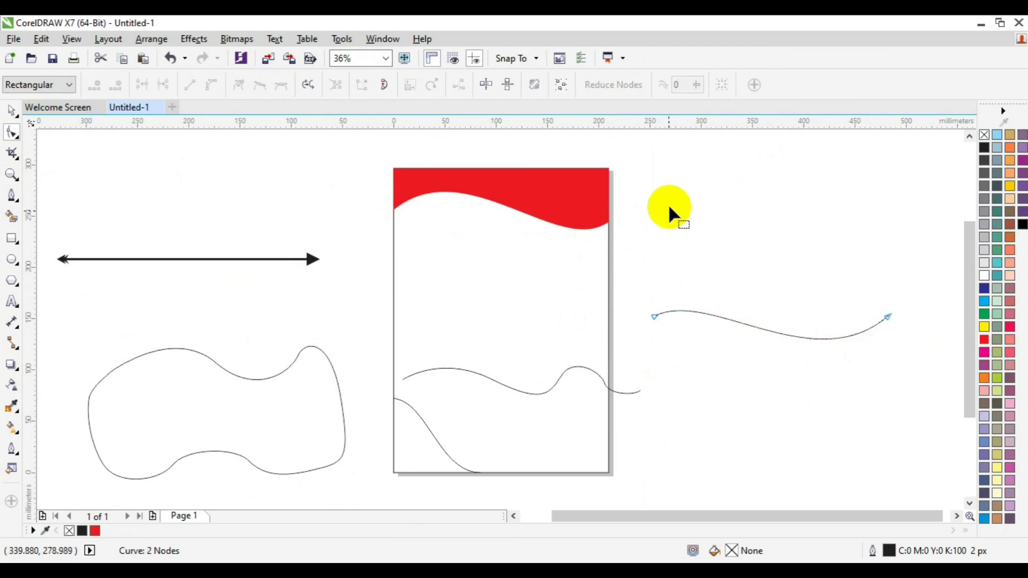
drag(630, 242, 721, 411)
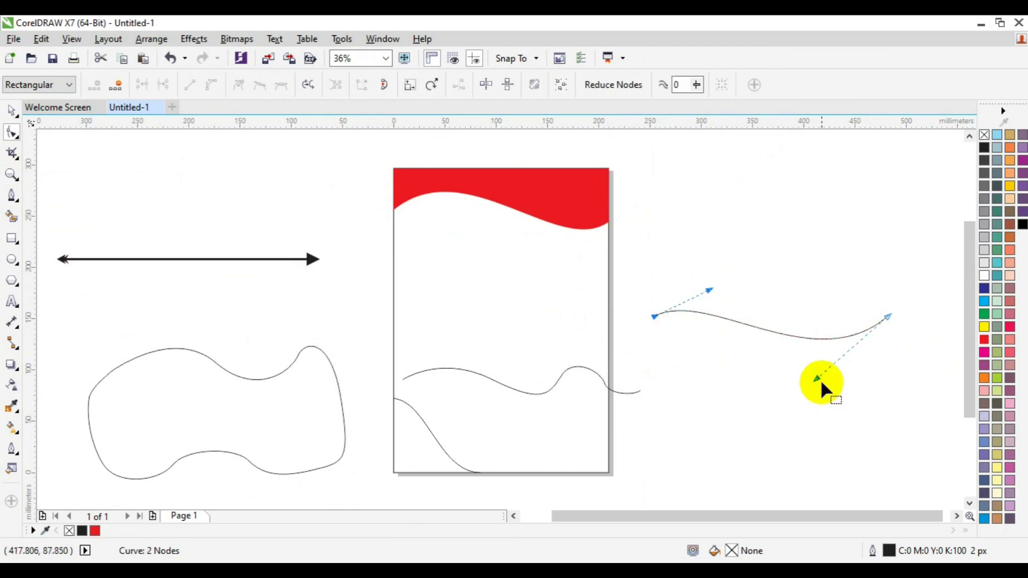
drag(817, 378, 817, 390)
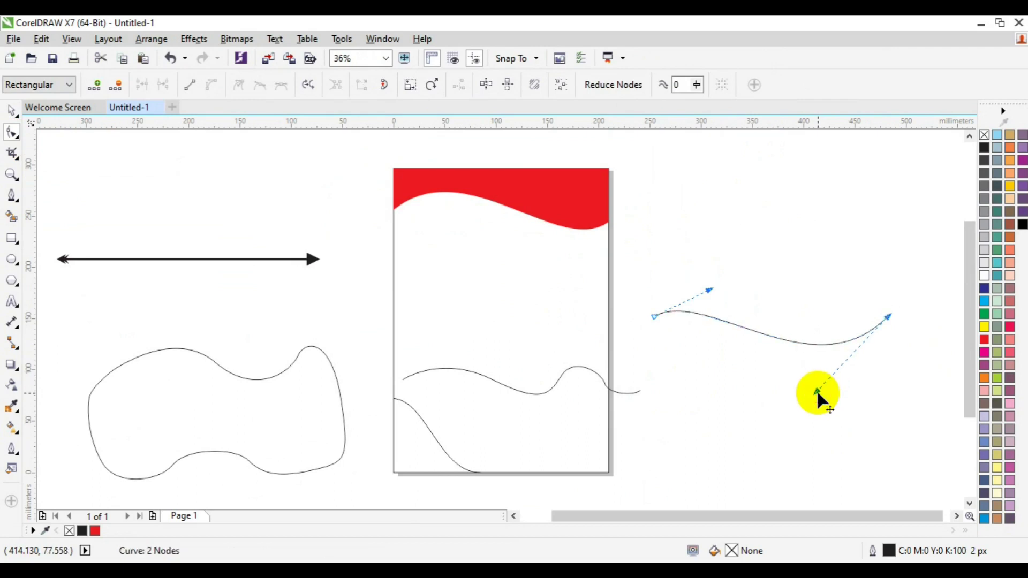